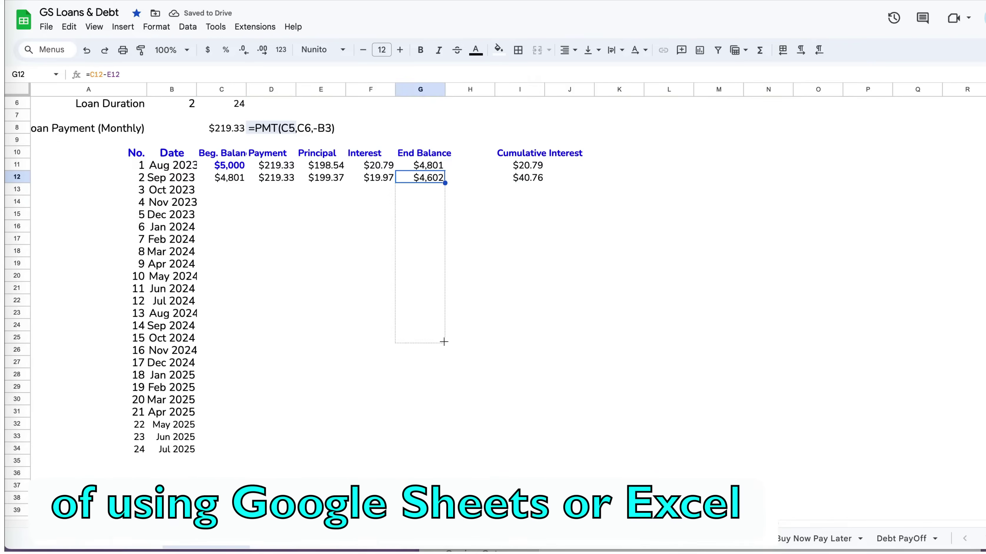
- Fill the Beg. Balance, Payment, Principal, Interest and Cumulative Interest formulas down to row 34
left_click(233, 178)
double_click(246, 182)
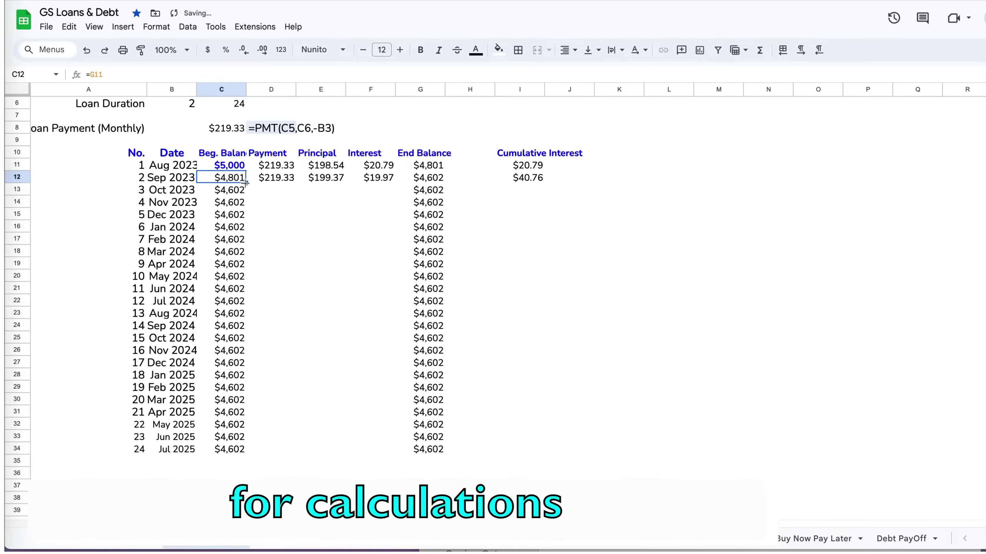
left_click(276, 178)
double_click(295, 182)
left_click(326, 178)
left_click_drag(345, 182, 346, 451)
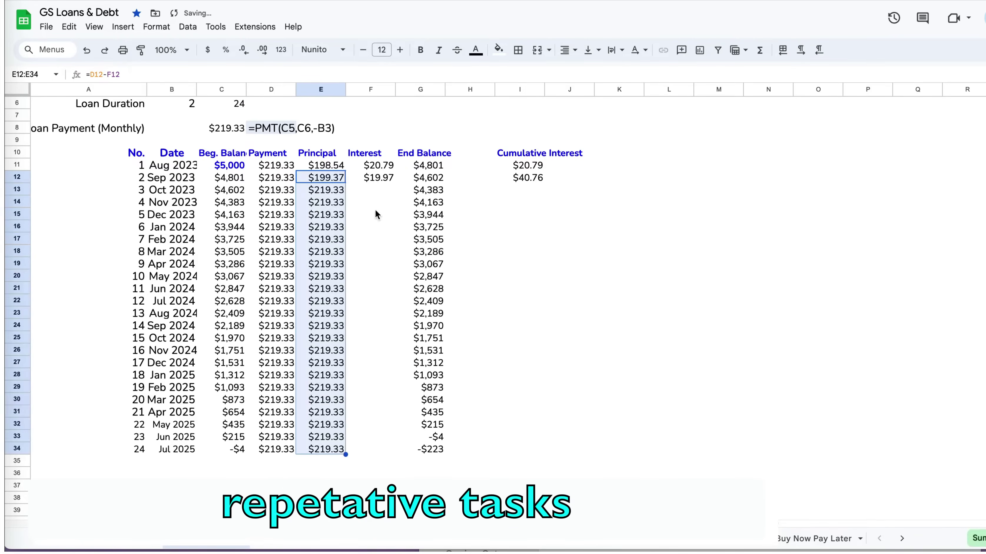
left_click(378, 178)
double_click(395, 182)
left_click(528, 177)
left_click_drag(544, 183, 541, 451)
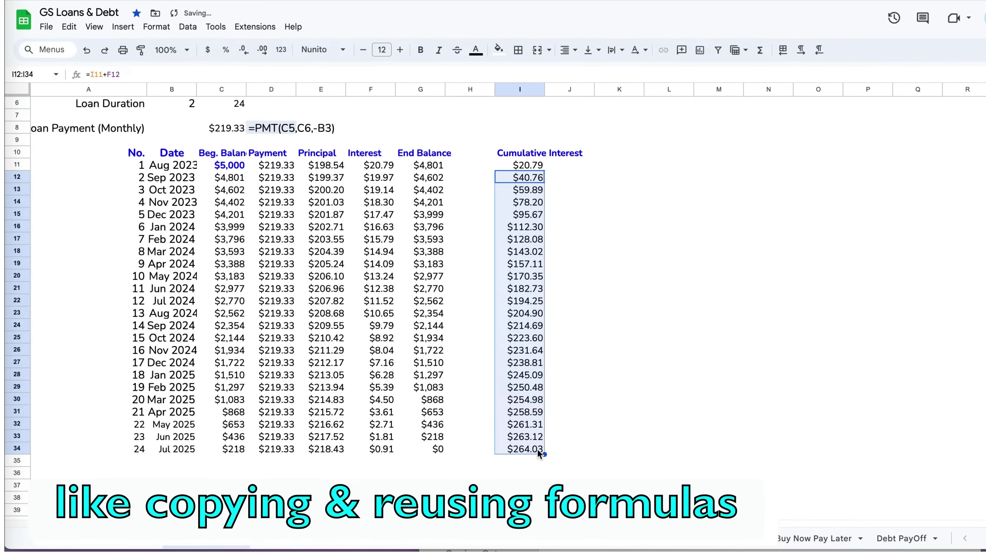
left_click(620, 437)
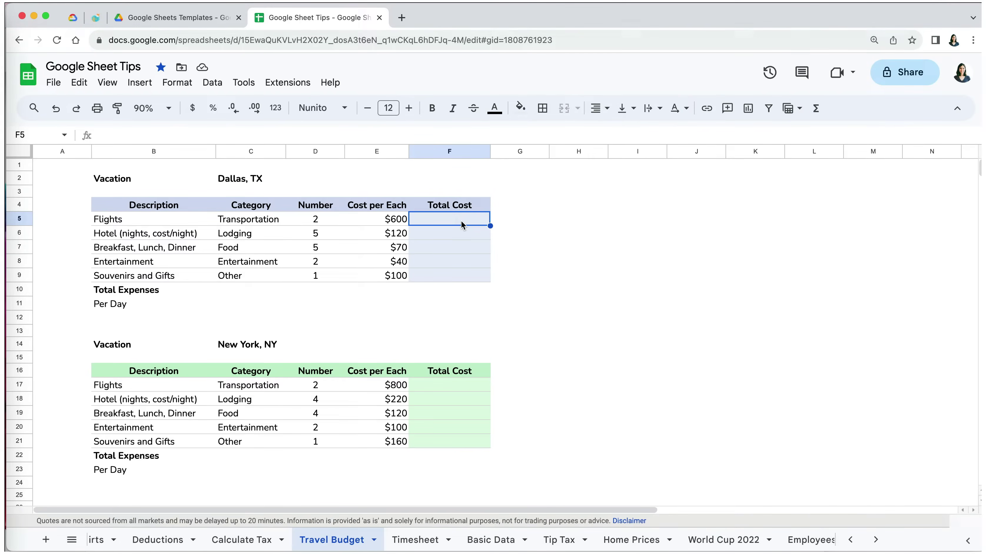
- Enter =D5*E5 in the Dallas Flights Total Cost cell F5, giving $1,200
type("=")
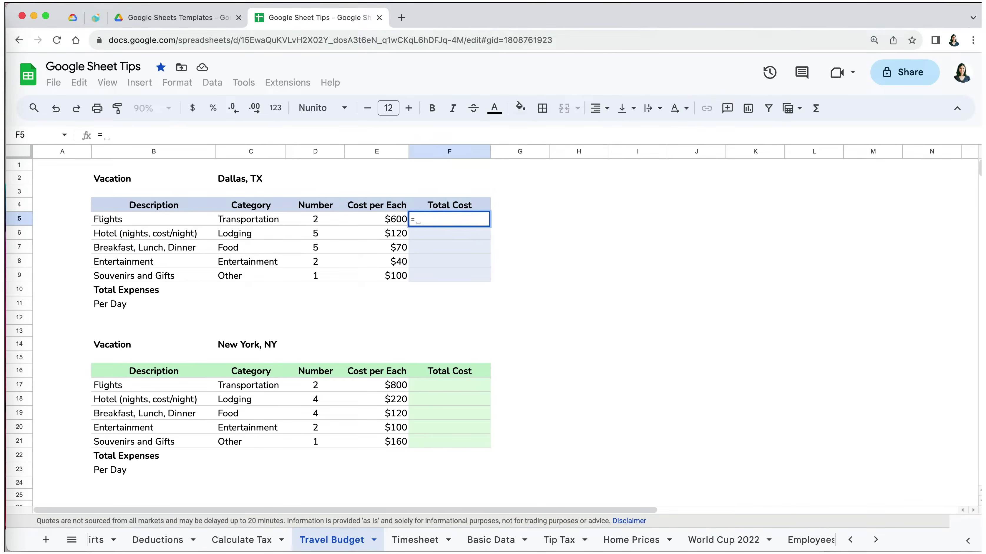
left_click(312, 222)
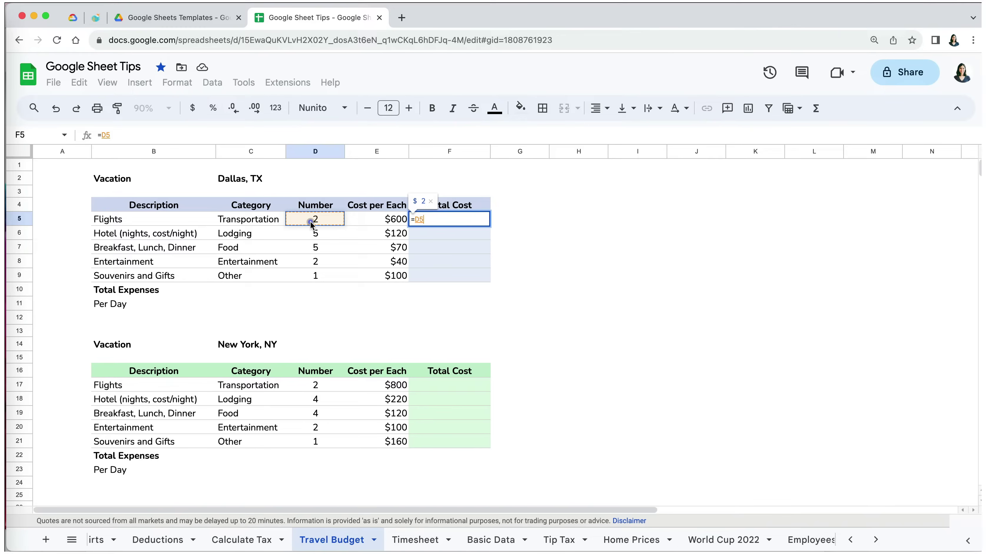
type("*")
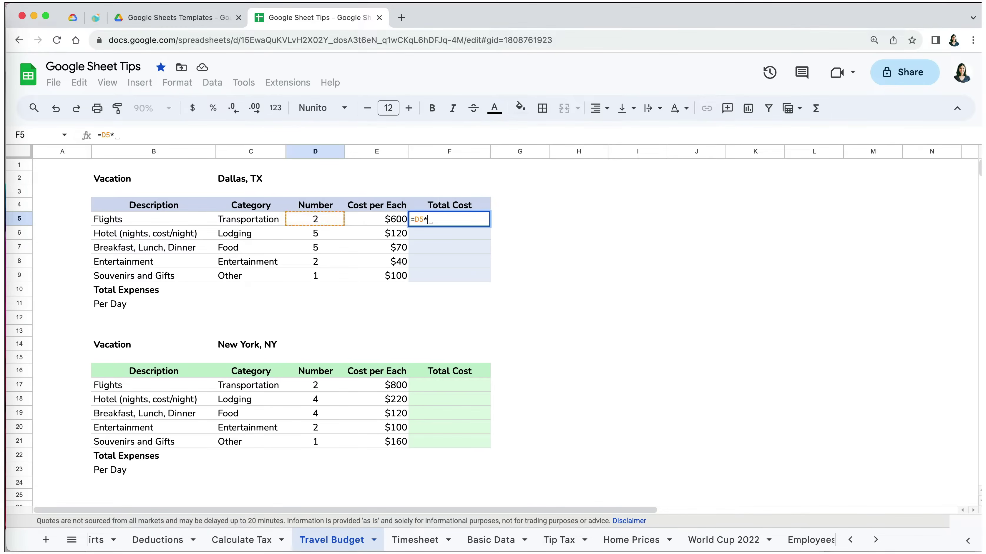
left_click(368, 227)
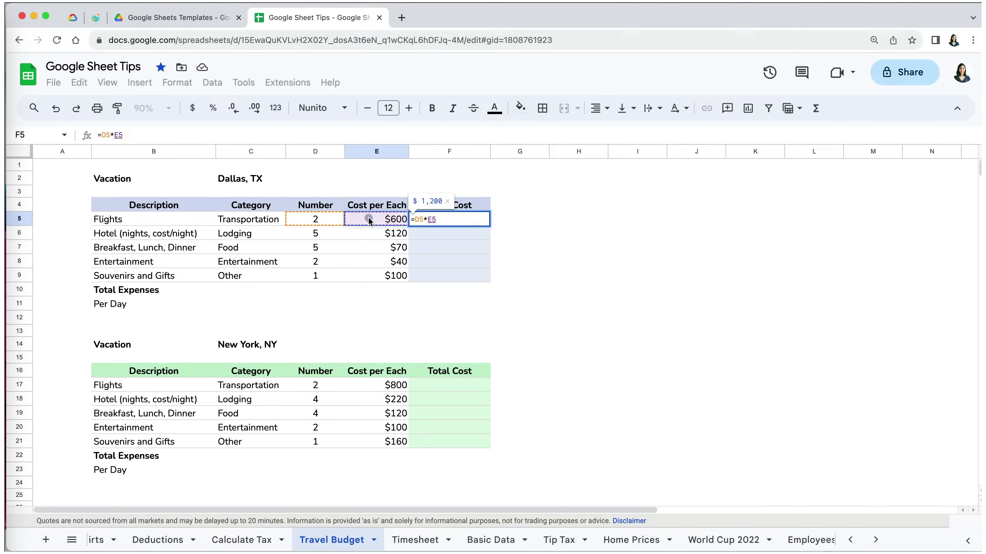
key("Return")
left_click(461, 222)
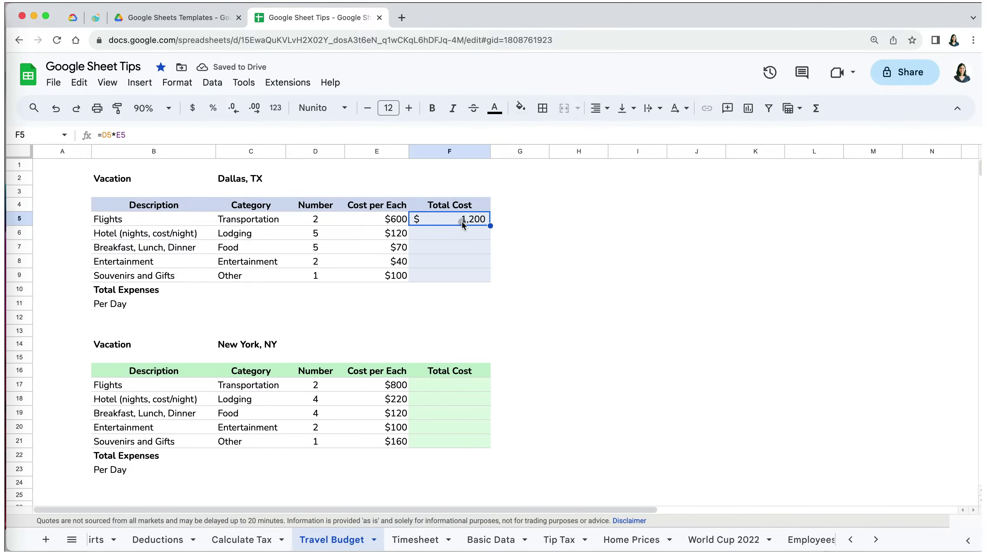
- Copy the Dallas Flights Total Cost formula in F5
key("ctrl+c")
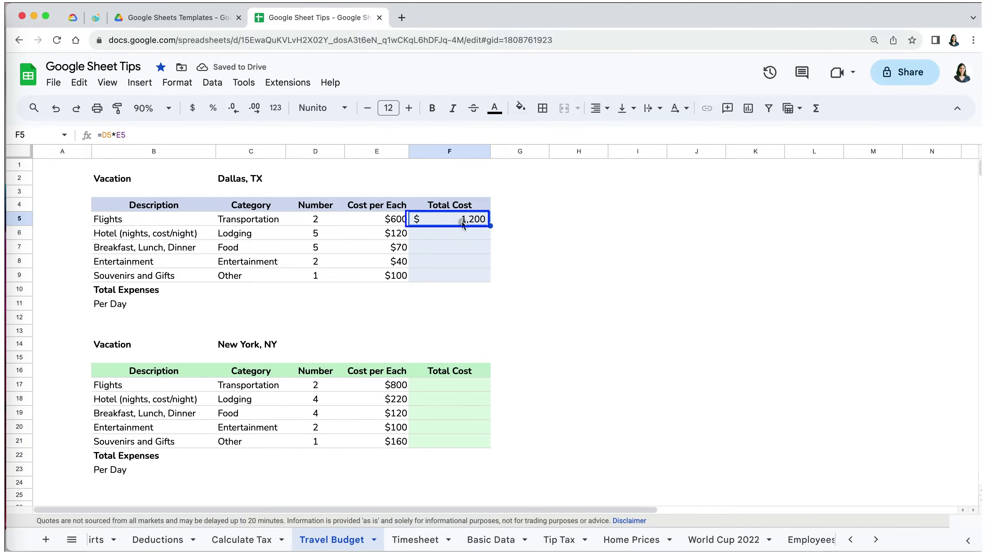
key("super+c")
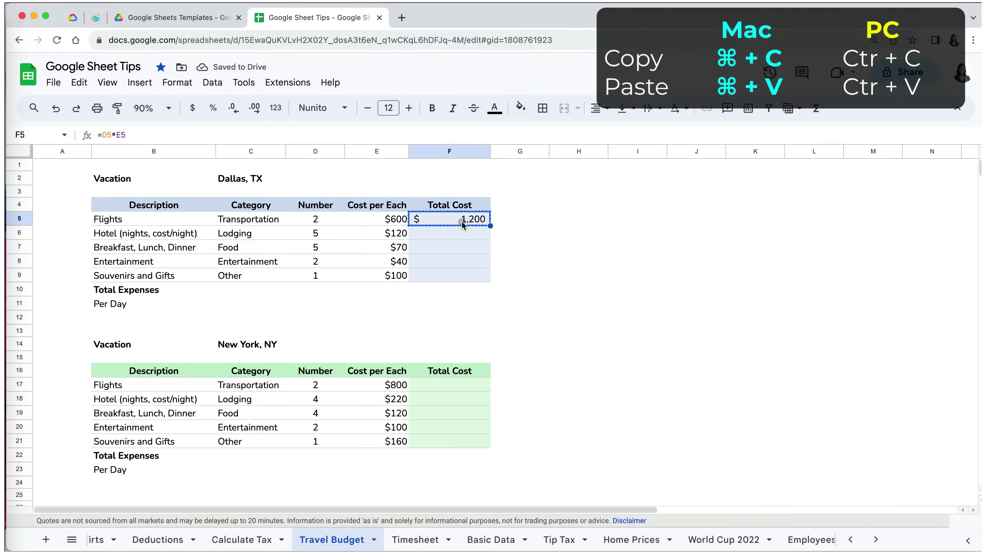
left_click(89, 85)
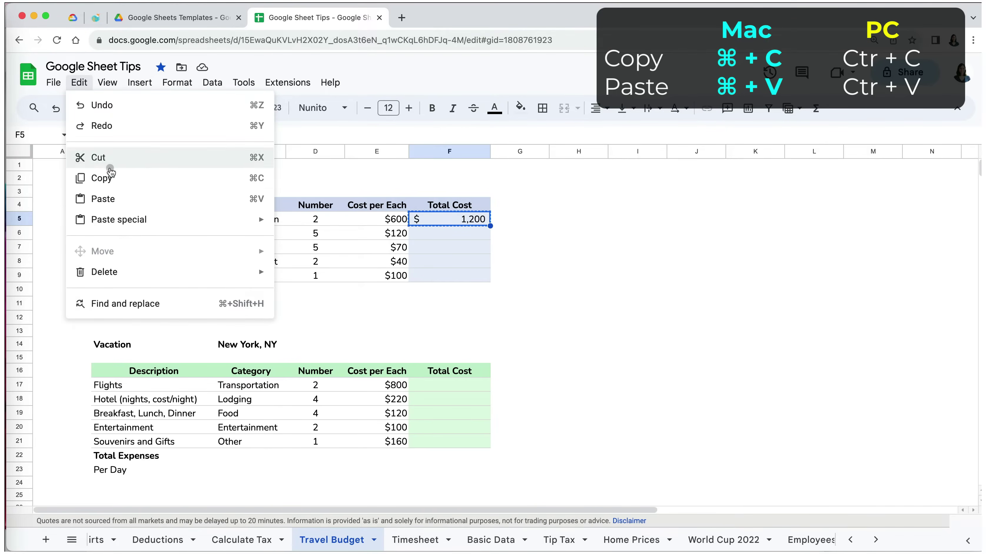
left_click(114, 184)
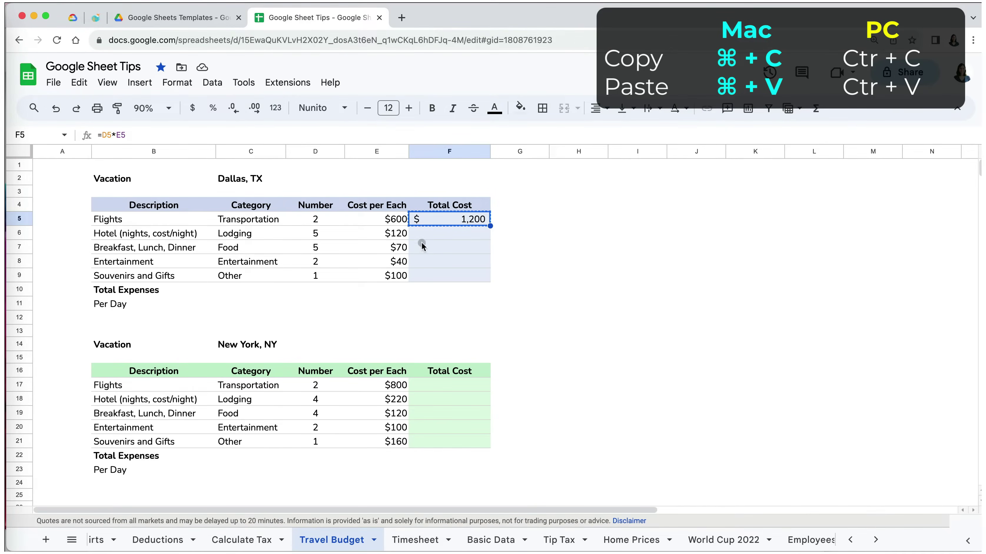
- Paste the formula into F6 through F9, giving $600, $350, $80 and $100
left_click(446, 241)
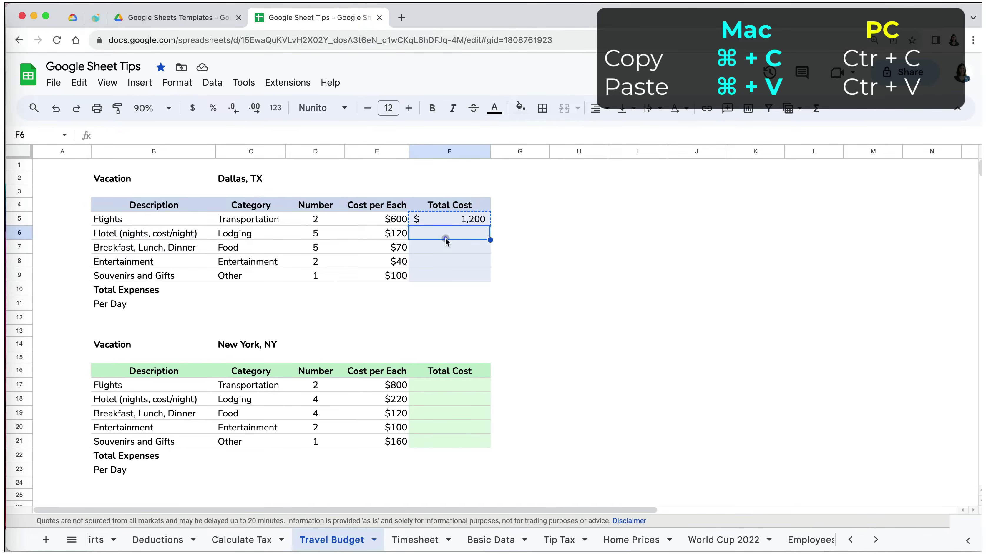
key("super+v")
left_click(439, 249)
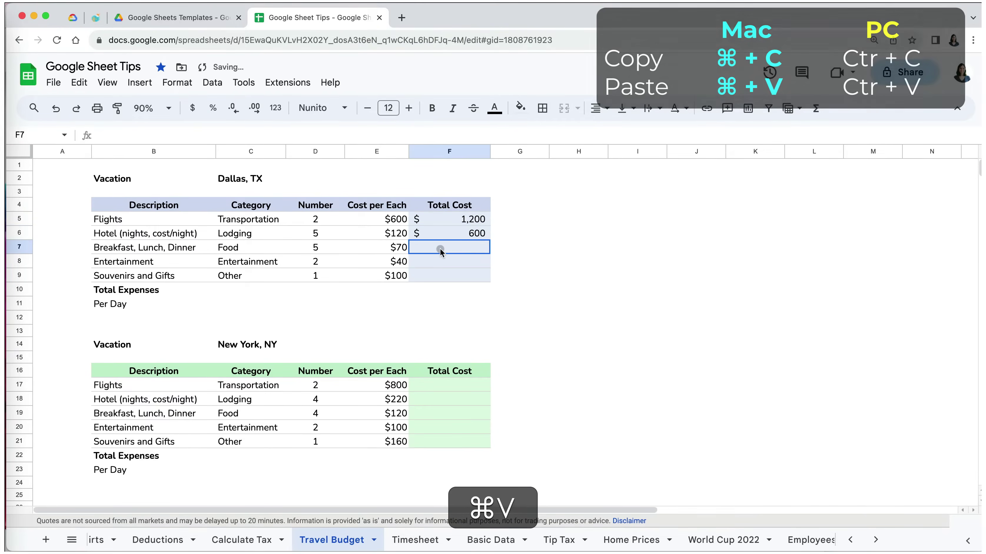
key("super+v")
left_click(436, 264)
key("super+v")
left_click(435, 276)
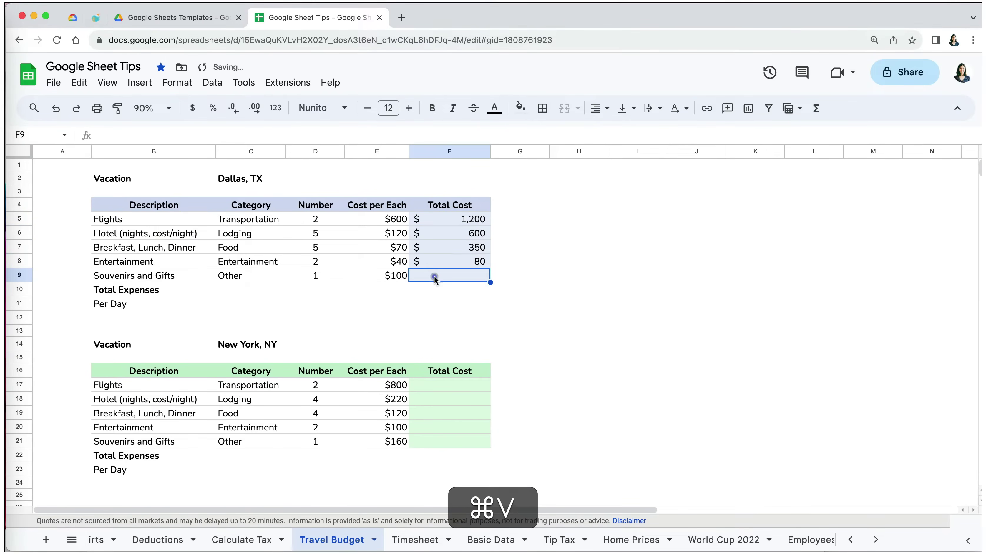
key("super+v")
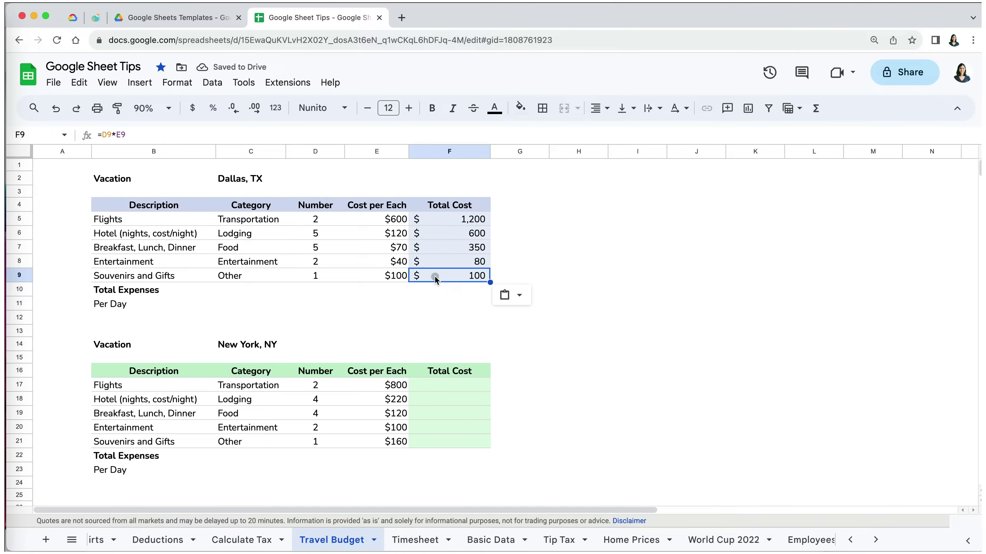
- Total F5:F9 in F10 with =SUM(F5:F9), giving $2,330
left_click(441, 290)
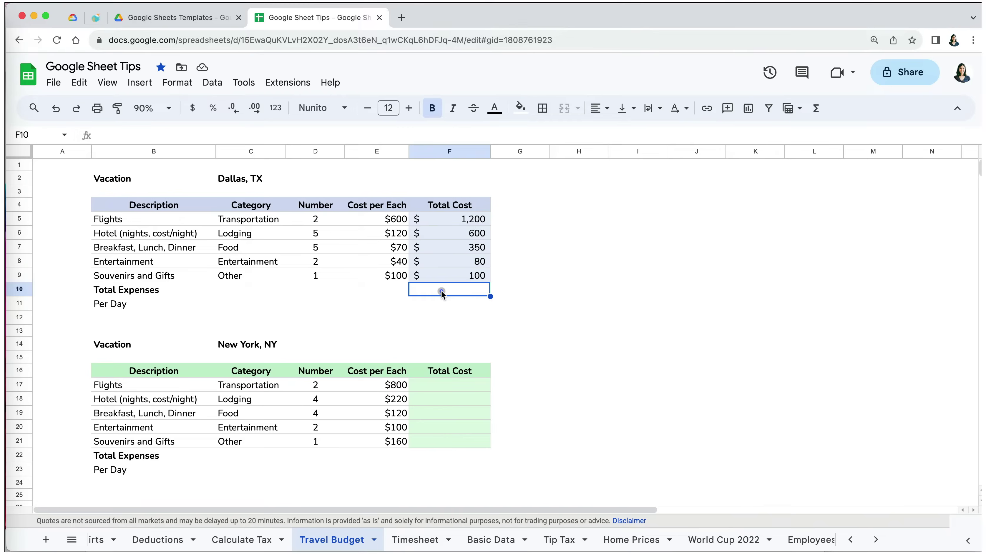
type("=")
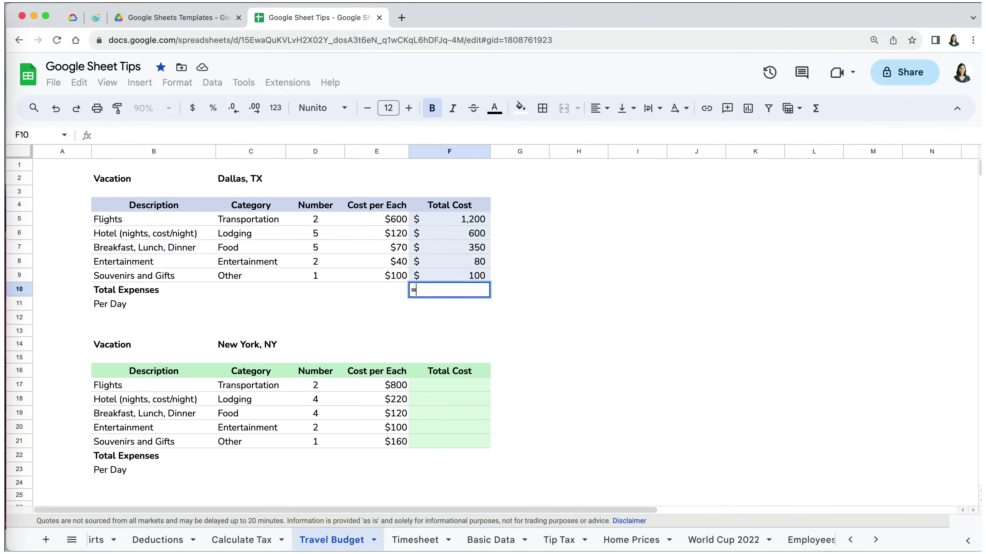
type("sum(")
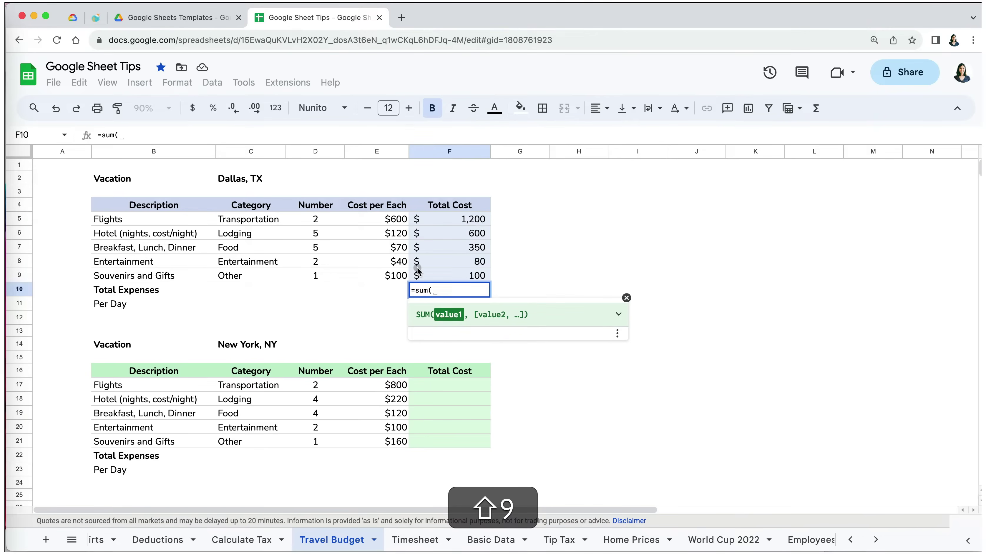
left_click_drag(429, 274, 427, 219)
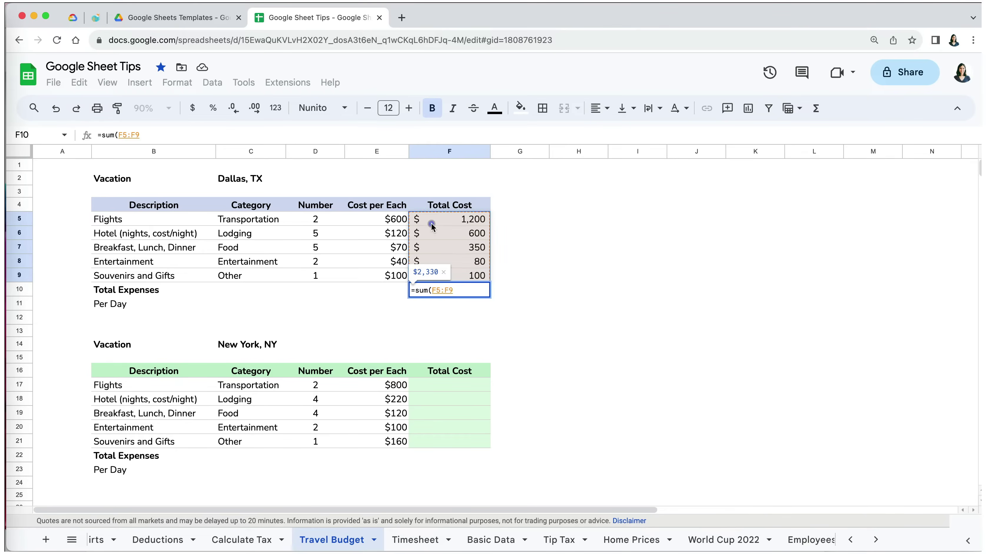
type(")")
key("Return")
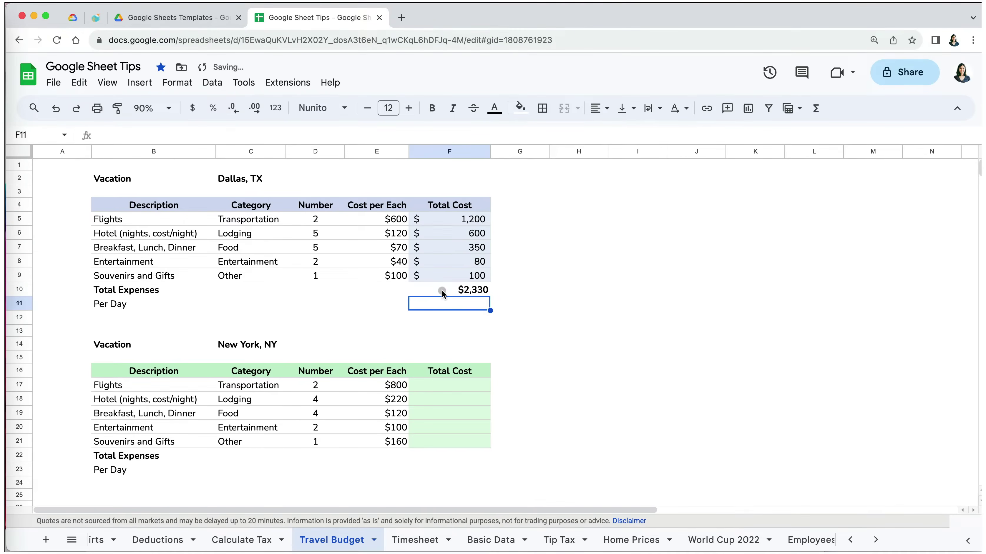
- Start the Dallas Per Day formula =F10/5 in F11
type("=")
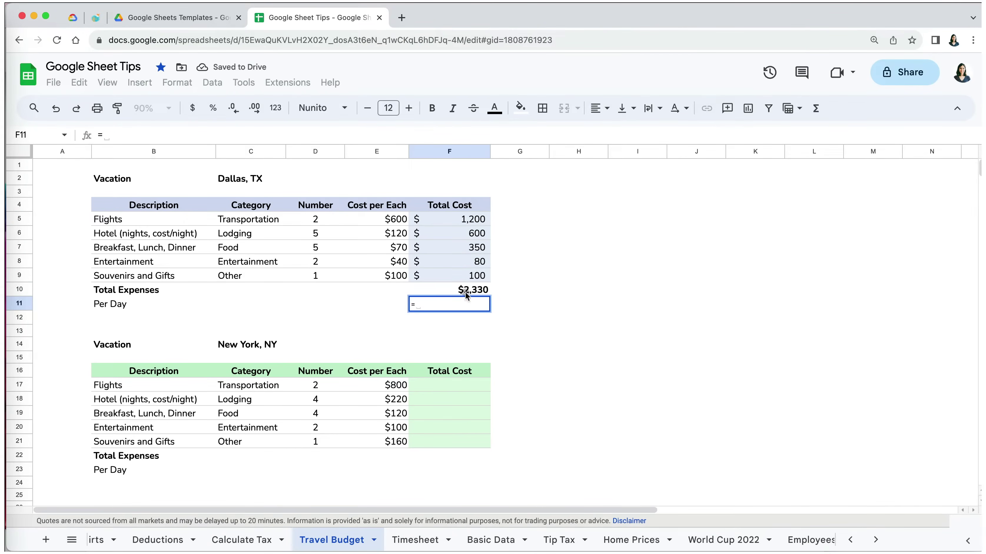
left_click(467, 294)
type("/")
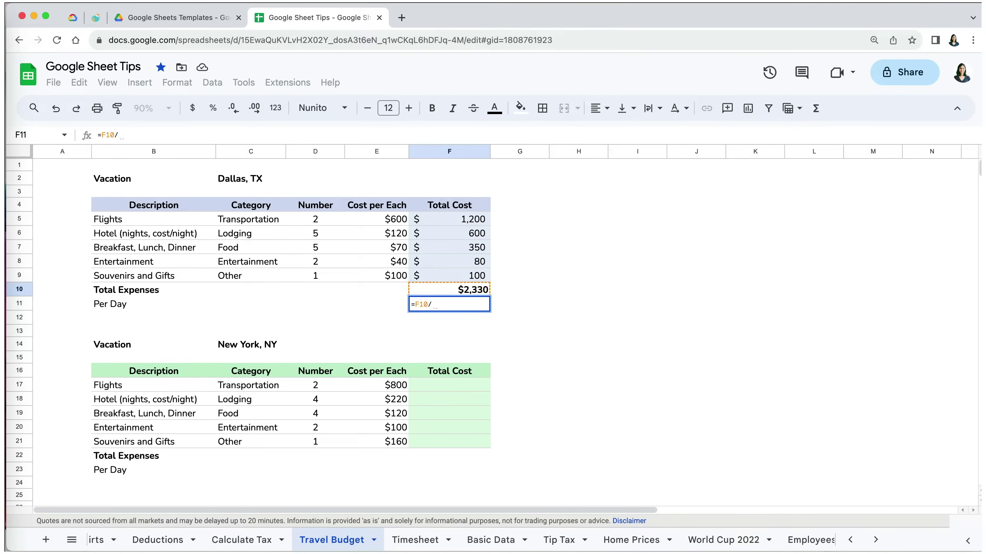
type("5")
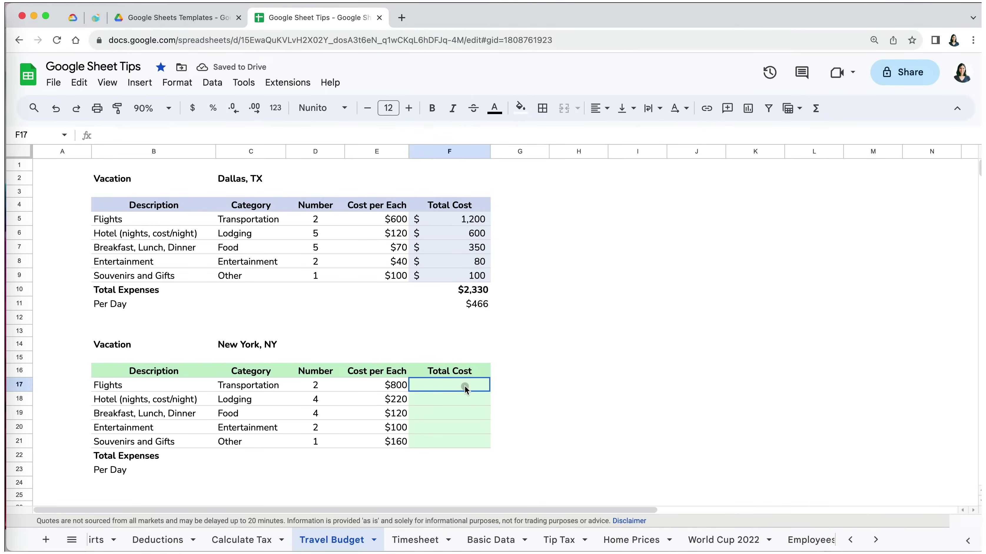
- Enter =D17*E17 in F17 and fill it down to F21, giving $1,600, $880, $480, $200 and $160
type("=")
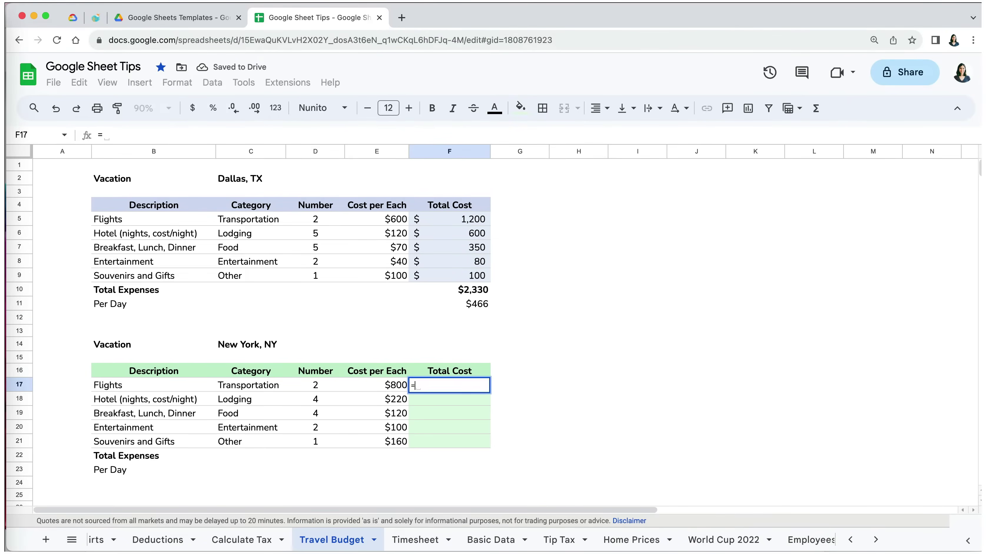
left_click(317, 384)
type("*")
left_click(377, 386)
key("Return")
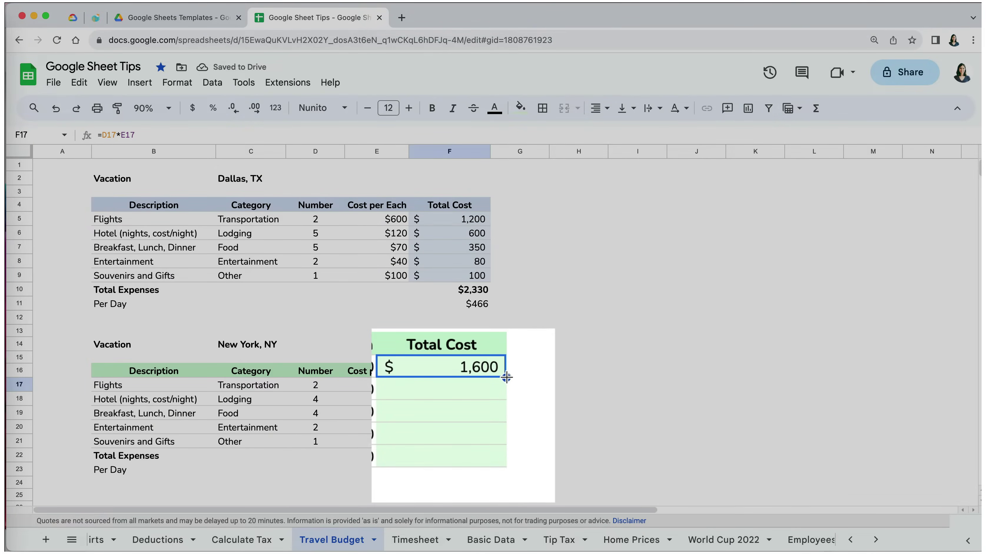
left_click_drag(506, 378, 492, 444)
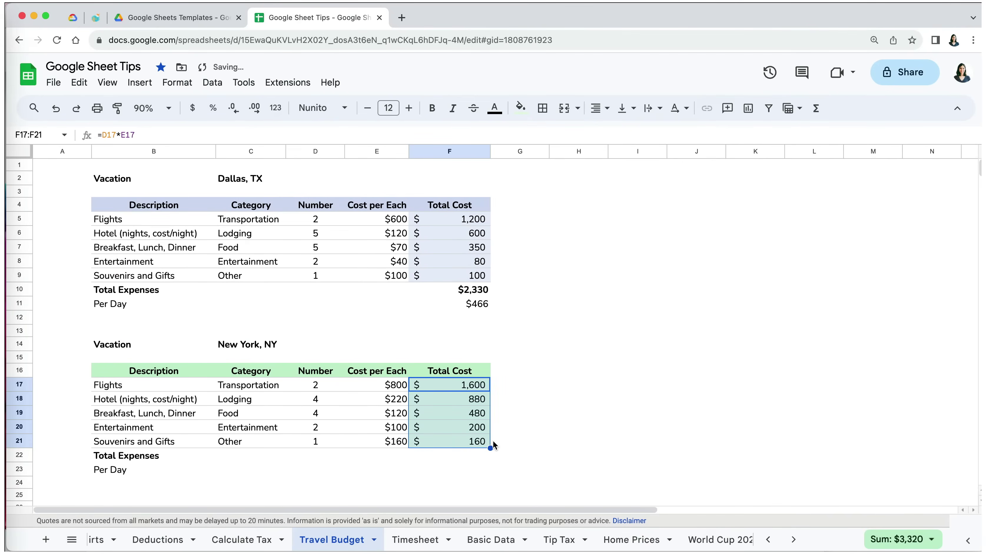
left_click(505, 428)
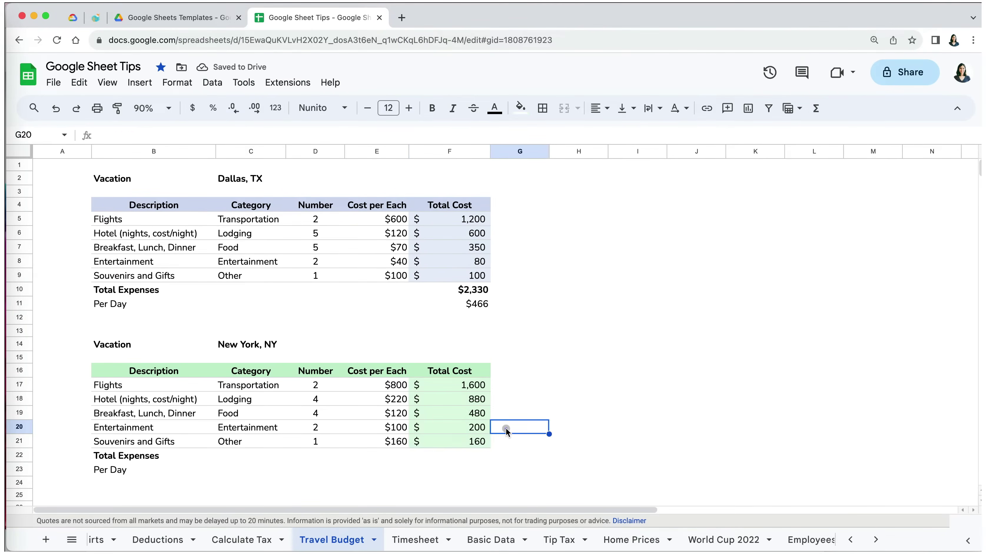
left_click(451, 445)
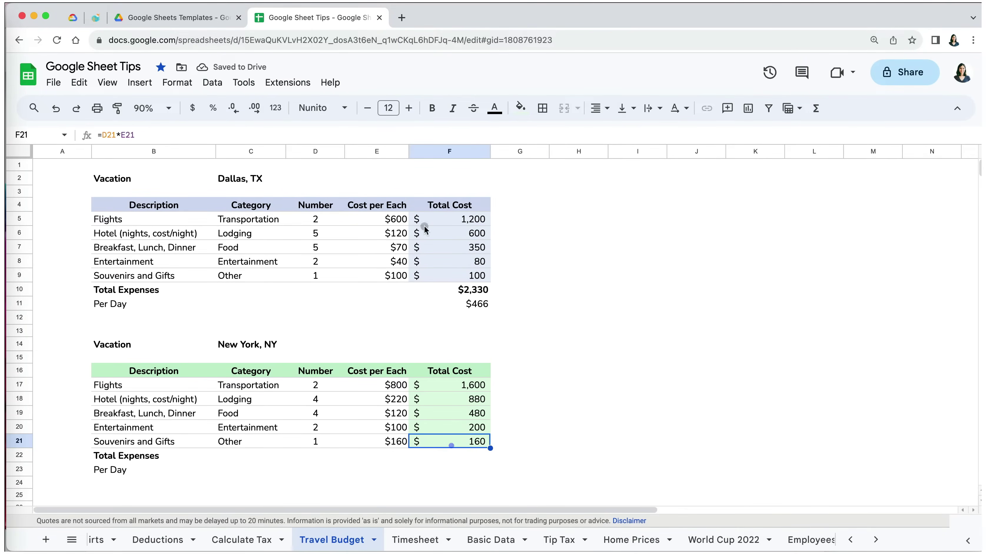
left_click(438, 128)
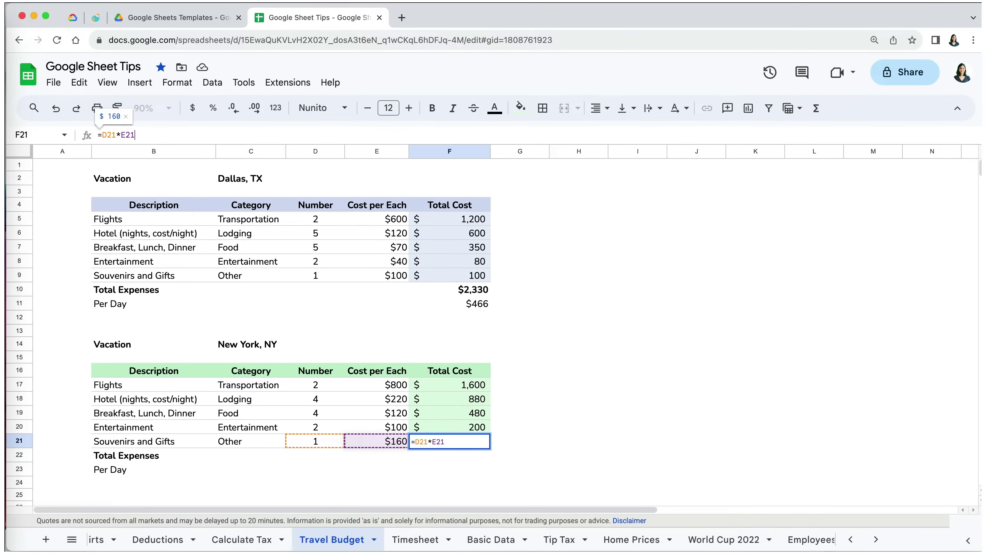
key("Return")
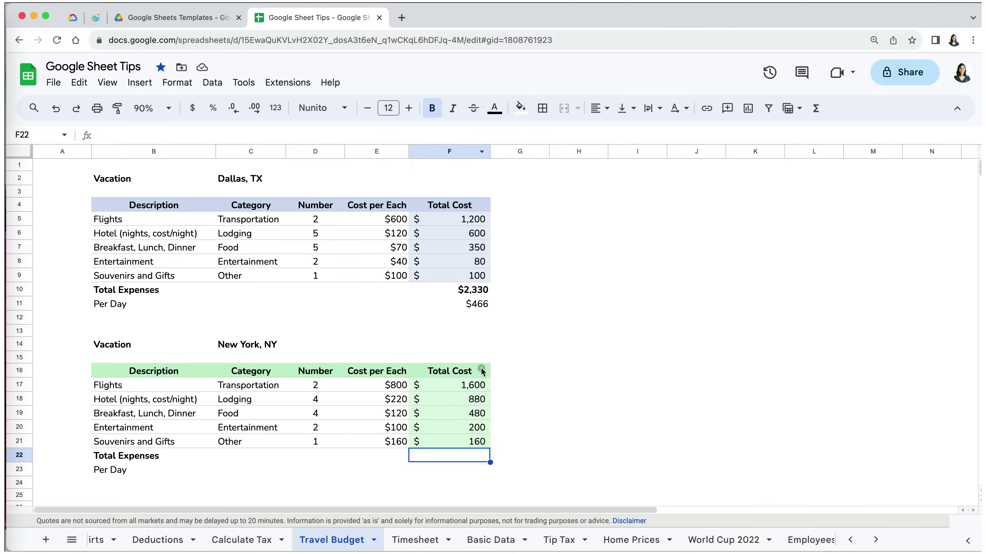
left_click(468, 412)
- Copy the Dallas Total Expenses and Per Day formulas into New York's F22:F23, giving $3,320
left_click_drag(473, 295, 473, 304)
key("super+c")
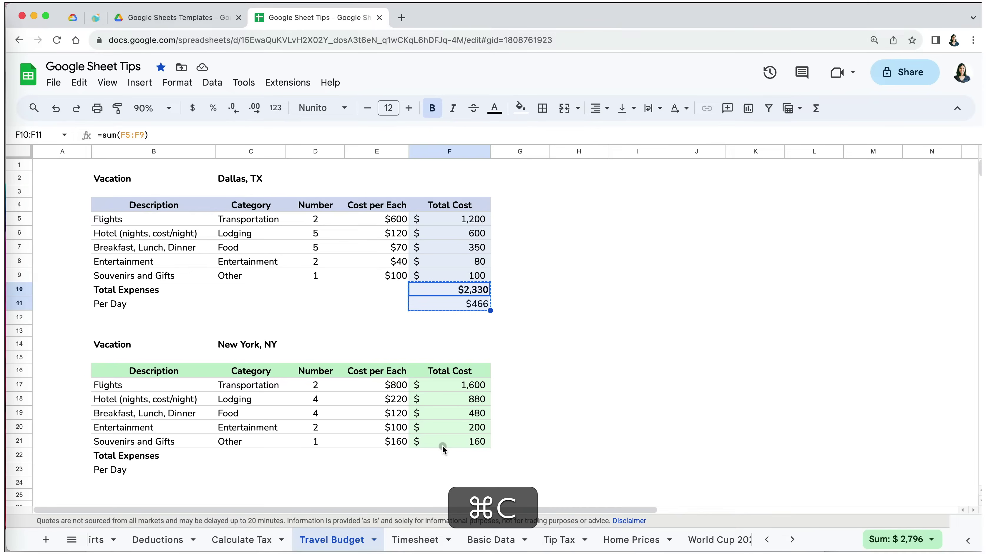
left_click(445, 456)
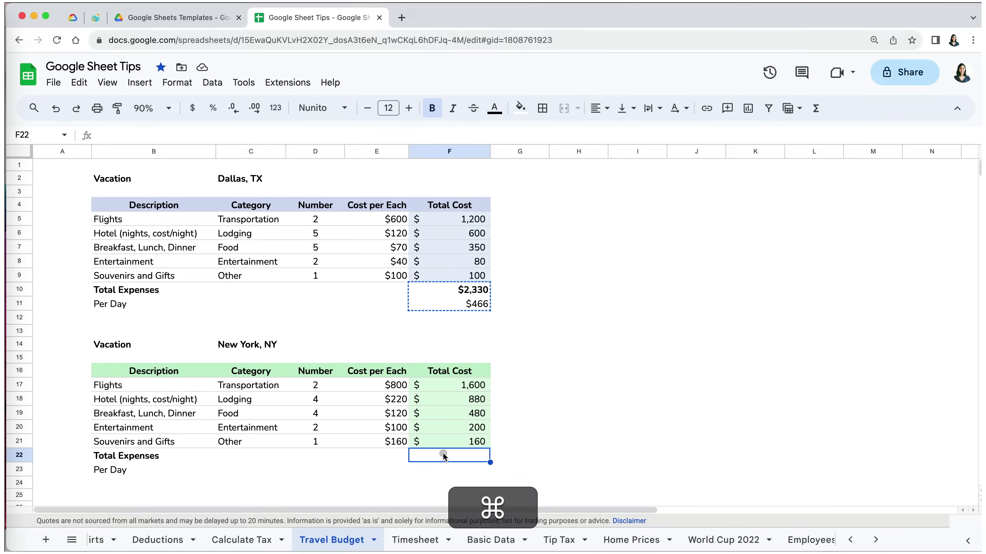
key("super+v")
left_click(528, 448)
- Check New York's Per Day formula =F22/5, showing $664, and leave it unchanged
left_click(450, 470)
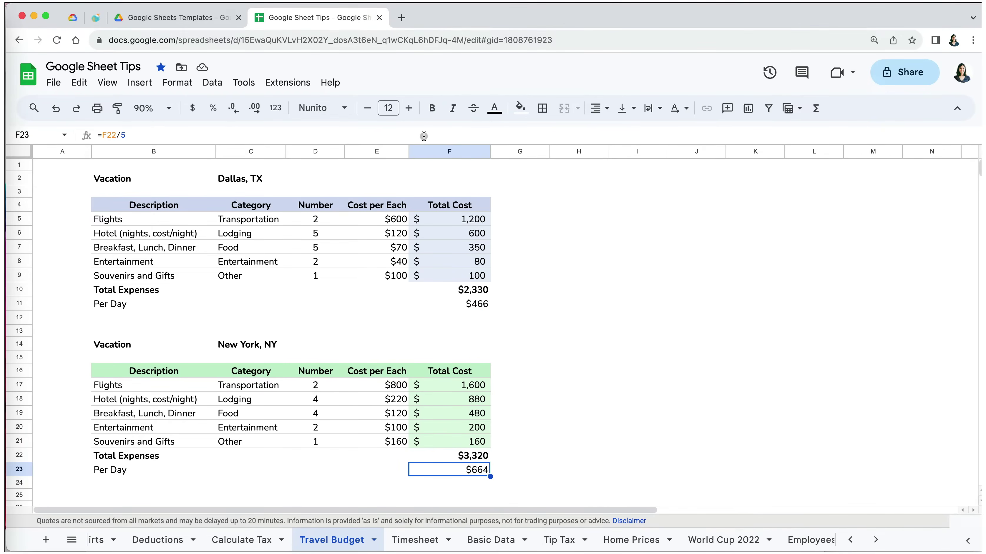
left_click(425, 137)
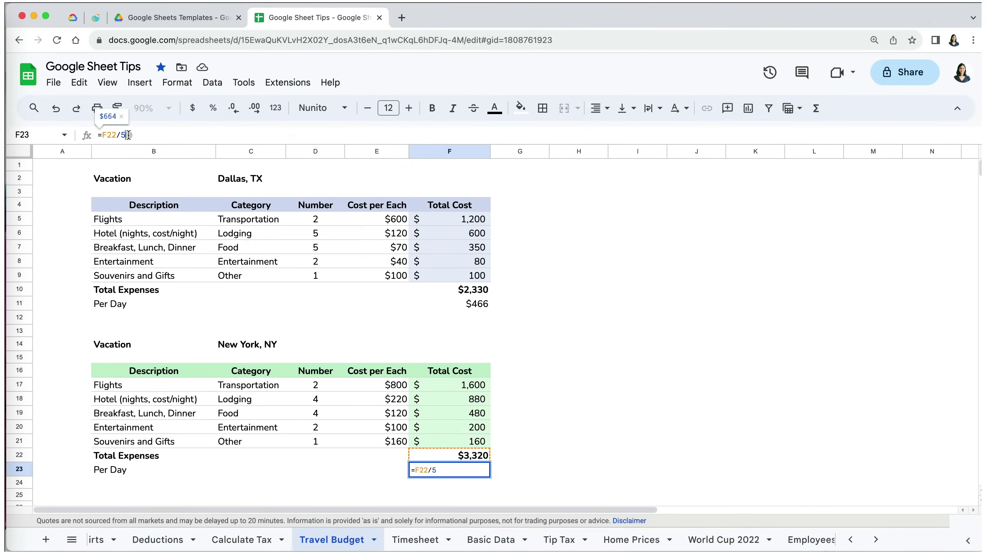
key("Return")
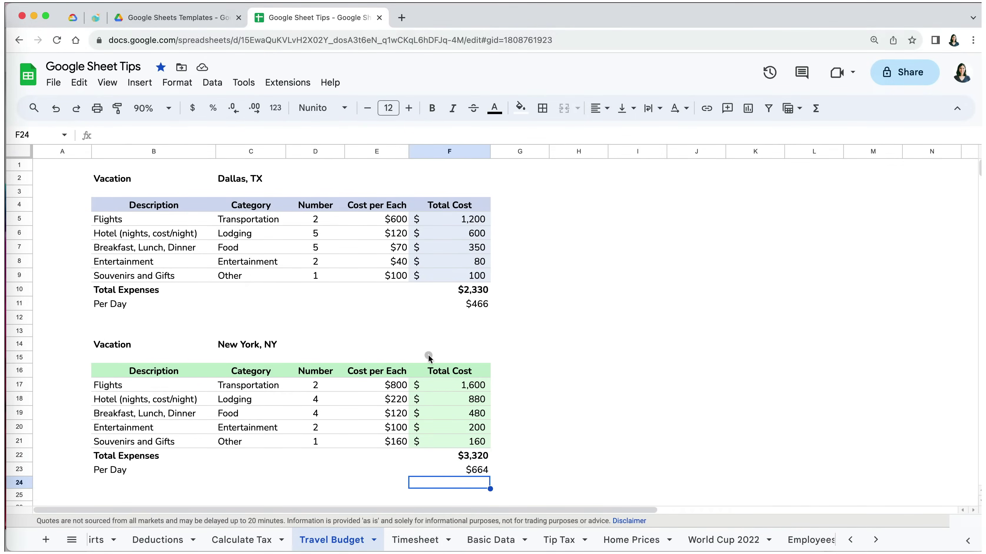
- Enter the trip lengths: 4 days in D23 for New York and 5 in D11 for Dallas
left_click(315, 469)
type("4")
left_click(313, 302)
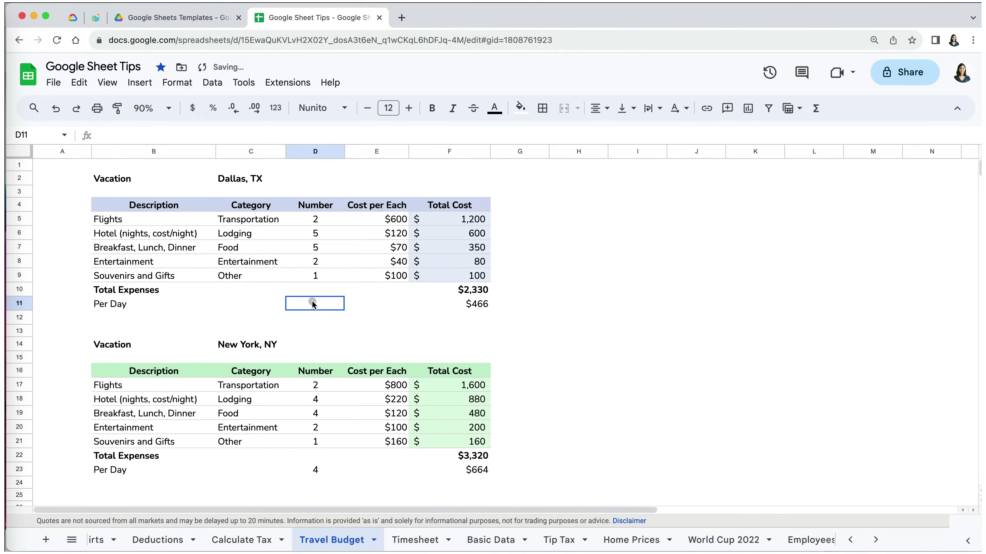
type("5")
- Change the Dallas Per Day formula to =F10/D11
left_click(463, 306)
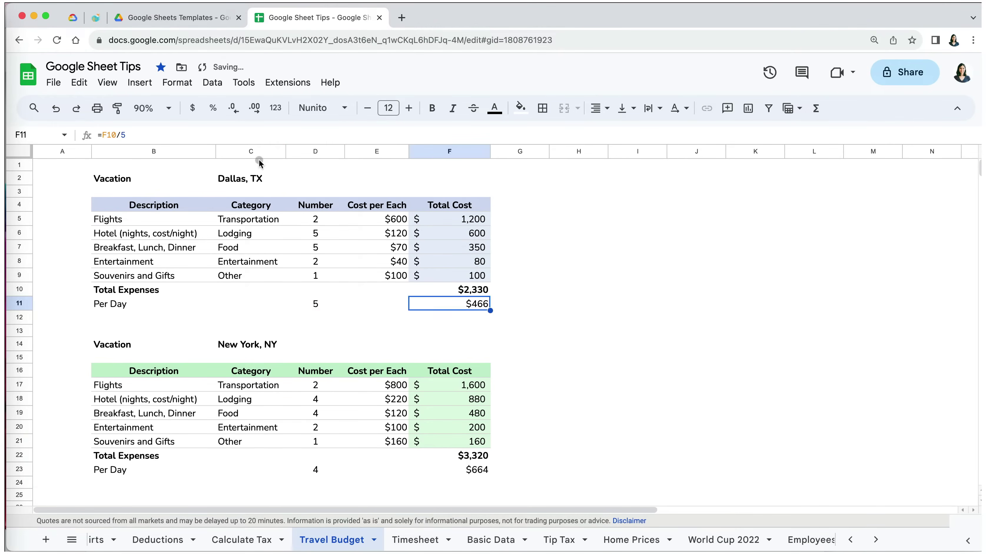
left_click(190, 135)
key("BackSpace")
left_click(315, 304)
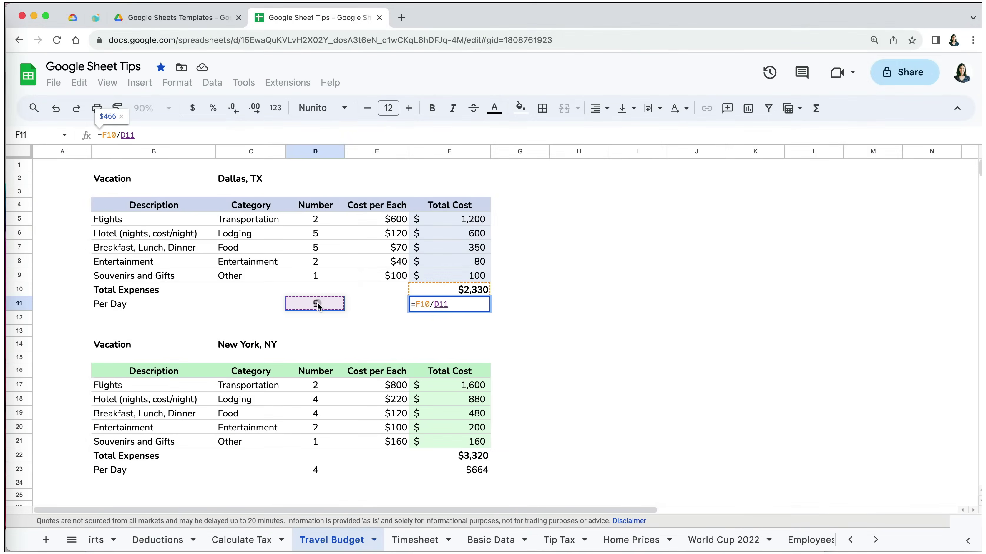
key("Return")
- Copy the Per Day formula to New York's F23, giving $830
left_click(470, 306)
key("super+c")
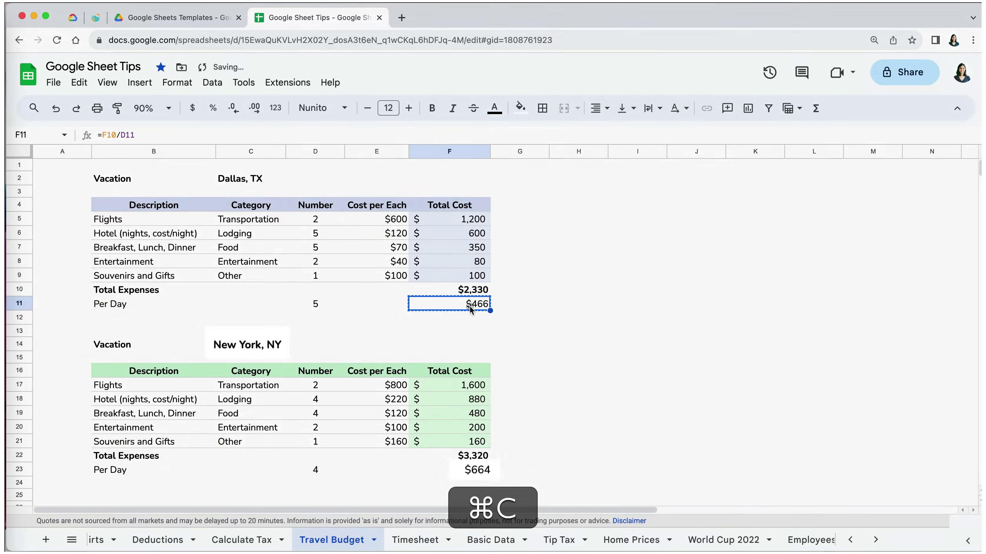
left_click(462, 469)
key("super+v")
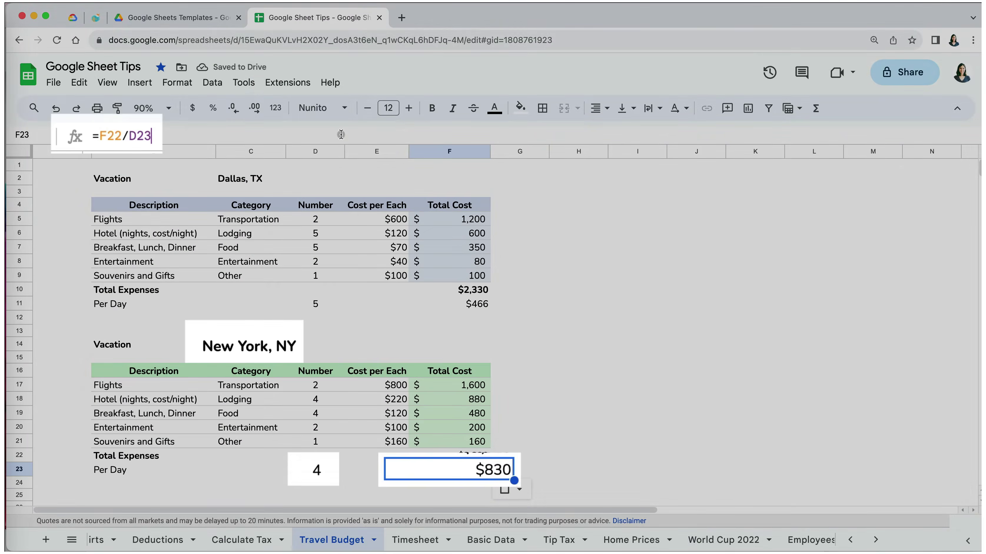
left_click(174, 134)
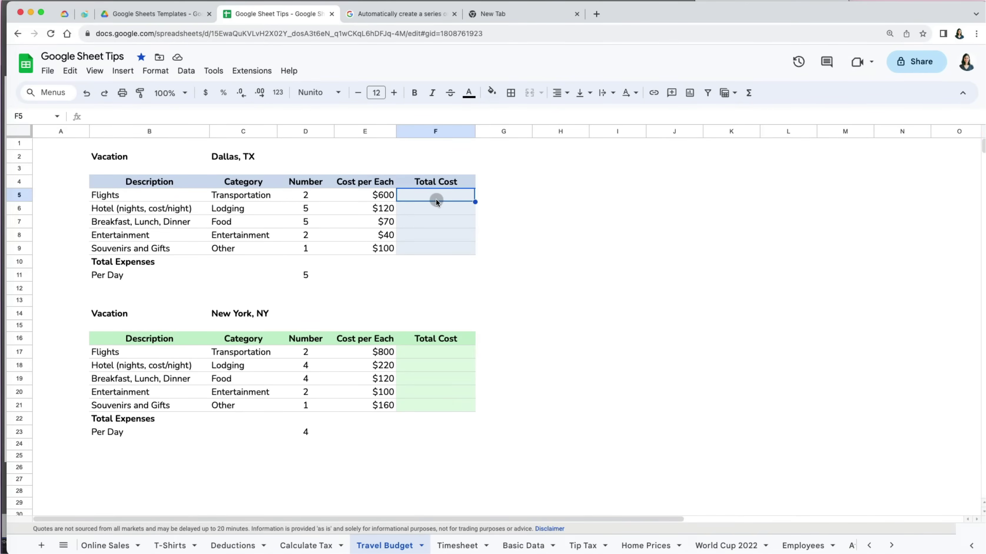
- Enter =D5*E5 in F5 and fill it down through F9 for 1,200, 600, 350, 80 and 100
type("=")
key("Left")
key("Left")
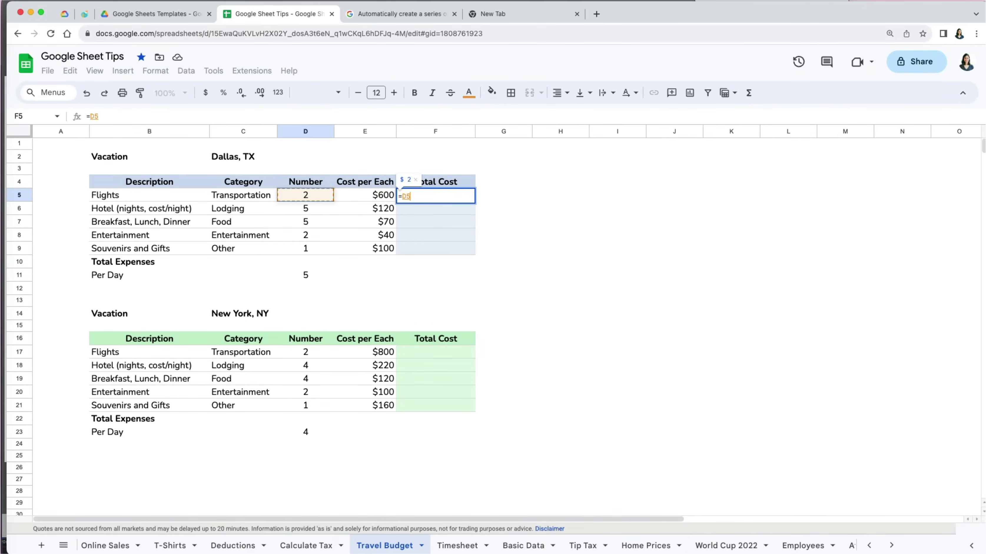
type("*")
key("Left")
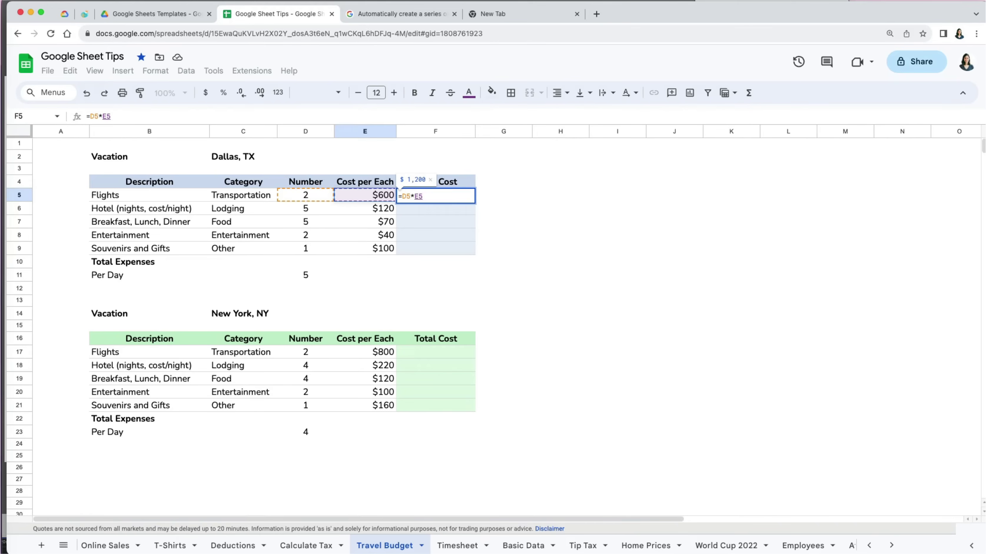
key("Return")
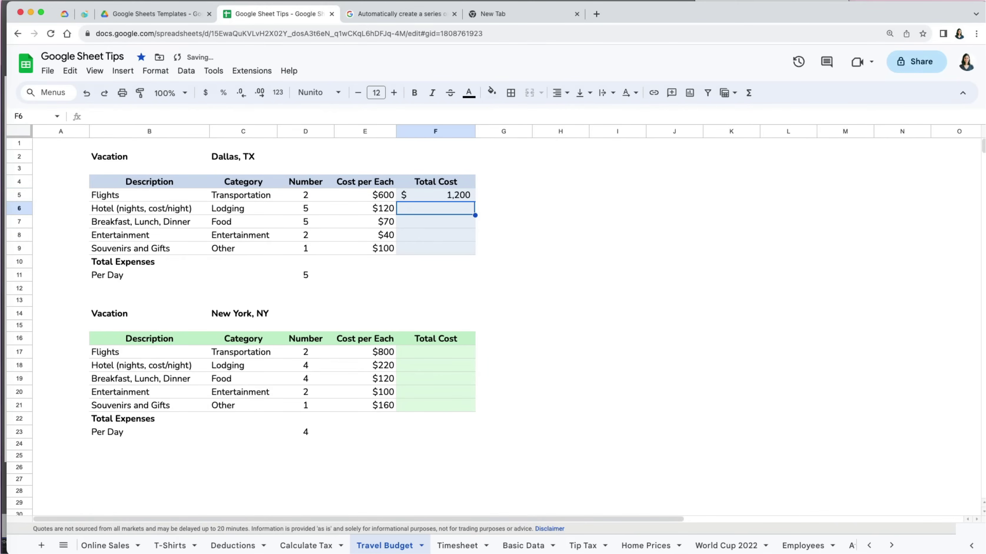
left_click(467, 196)
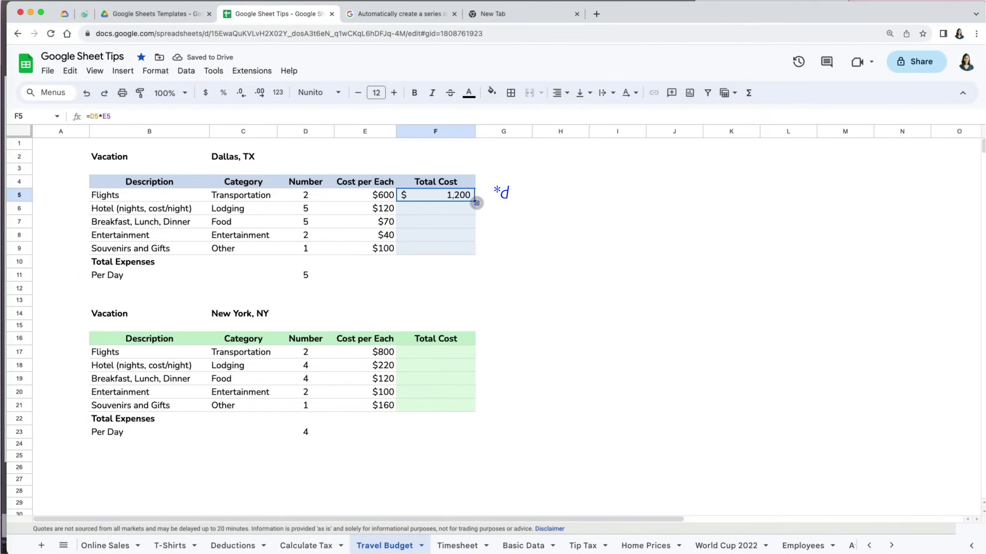
double_click(475, 202)
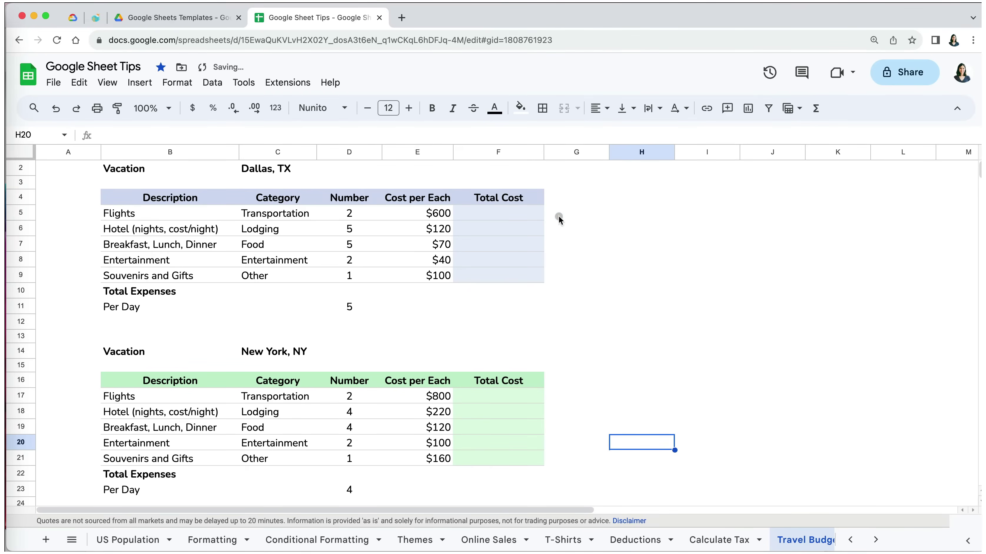
- Enter =D5*E5 in the Dallas Flights Total Cost cell F5
left_click(531, 213)
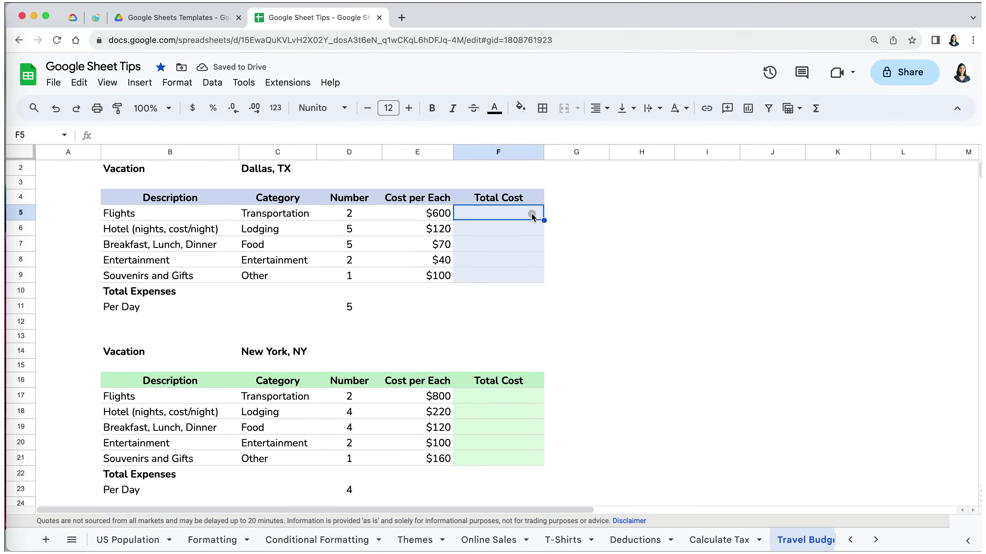
type("=")
left_click(352, 214)
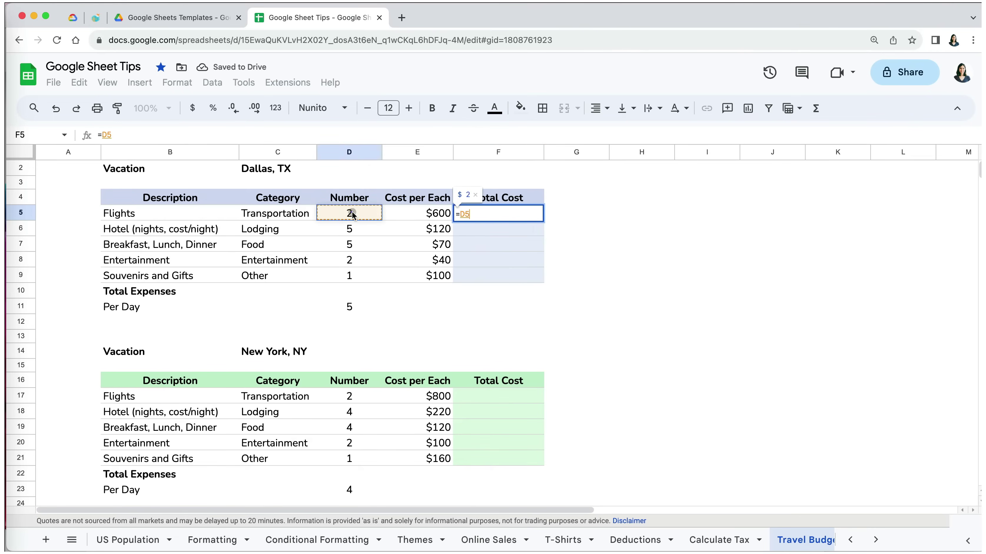
type("*")
left_click(417, 215)
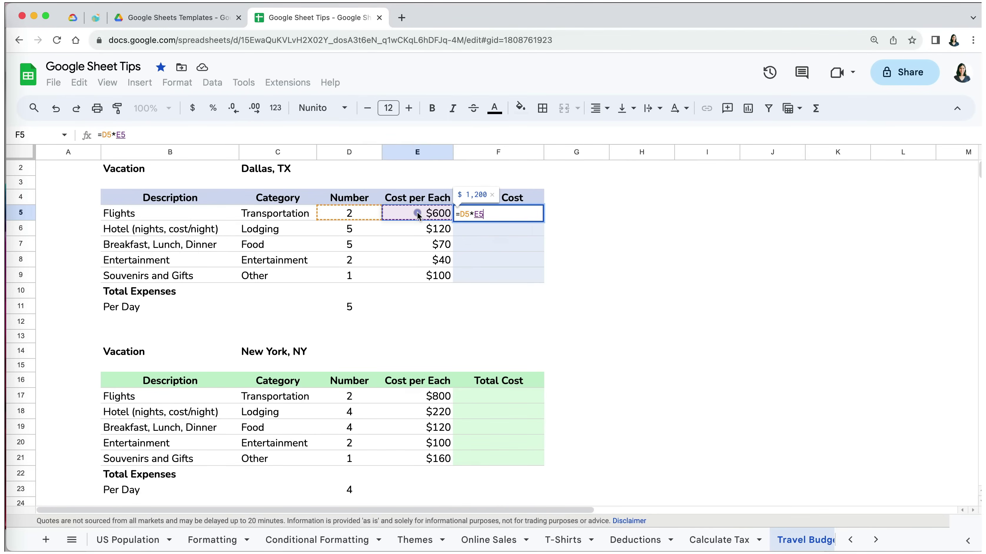
key("Return")
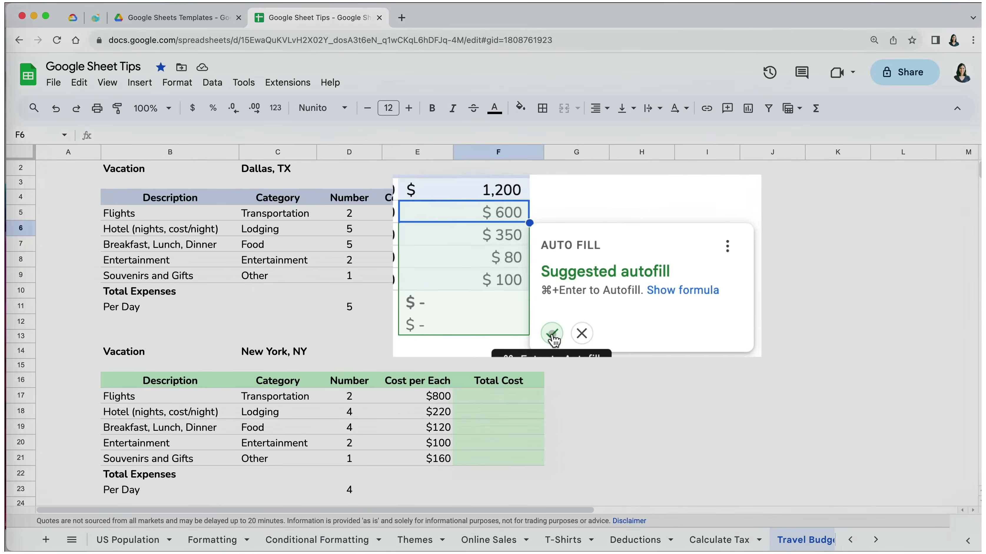
- Accept the suggested autofill for the Total Cost column and clear the autofilled Total Expenses and Per Day cells
left_click(551, 315)
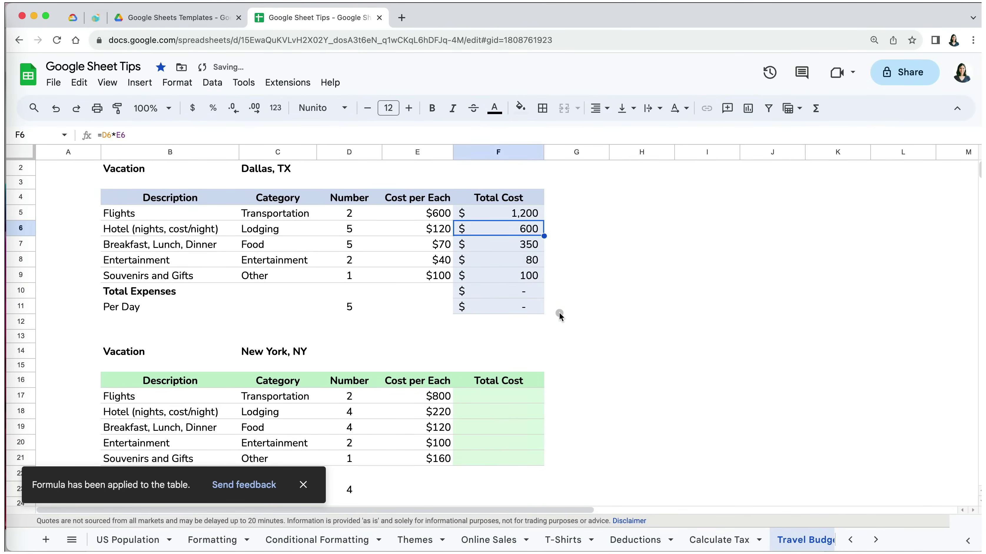
left_click(560, 313)
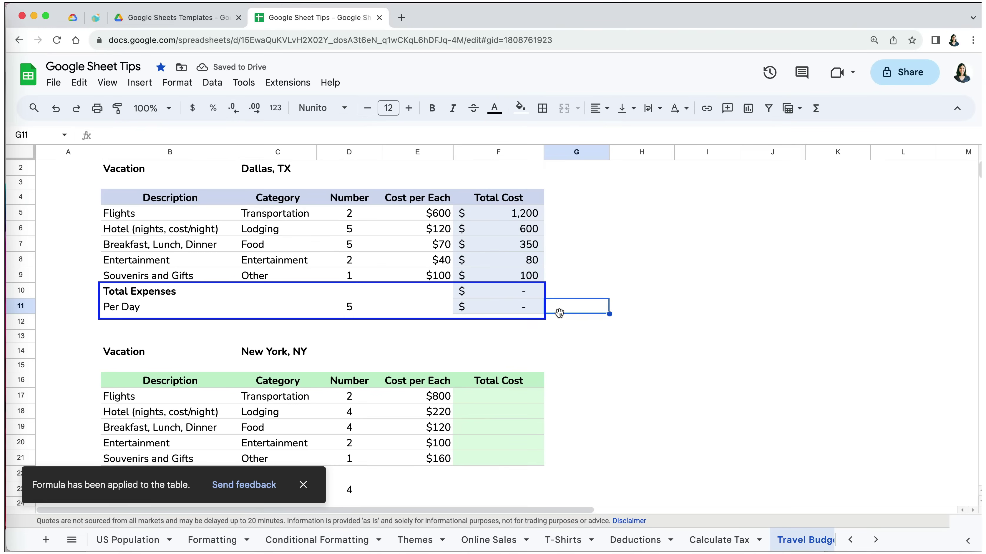
left_click(522, 295)
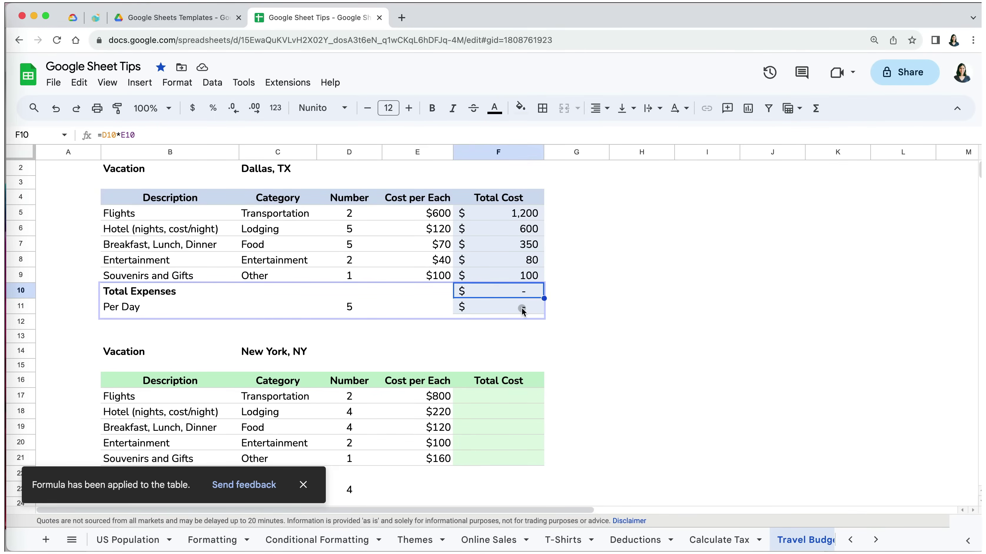
left_click(520, 323)
left_click_drag(543, 299, 542, 293)
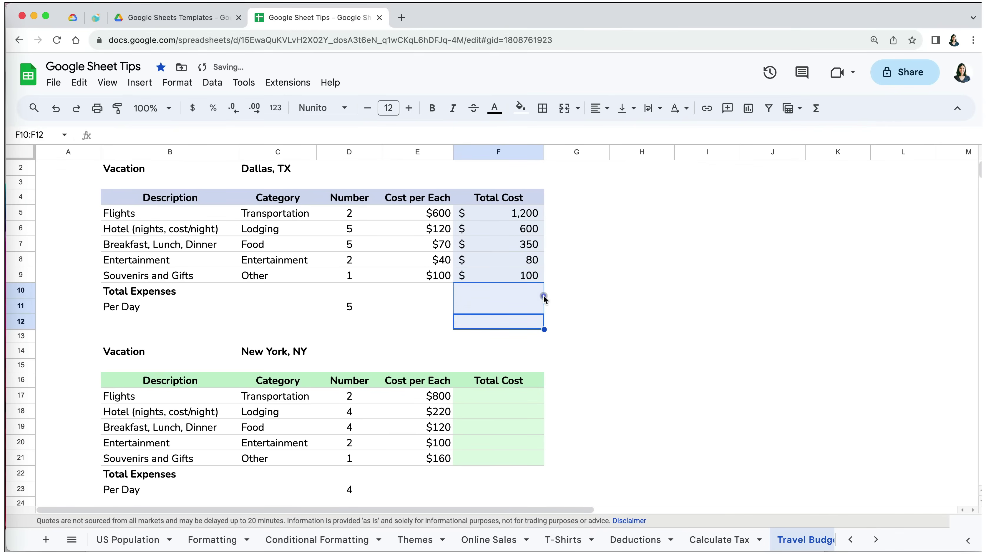
key("Delete")
left_click(517, 293)
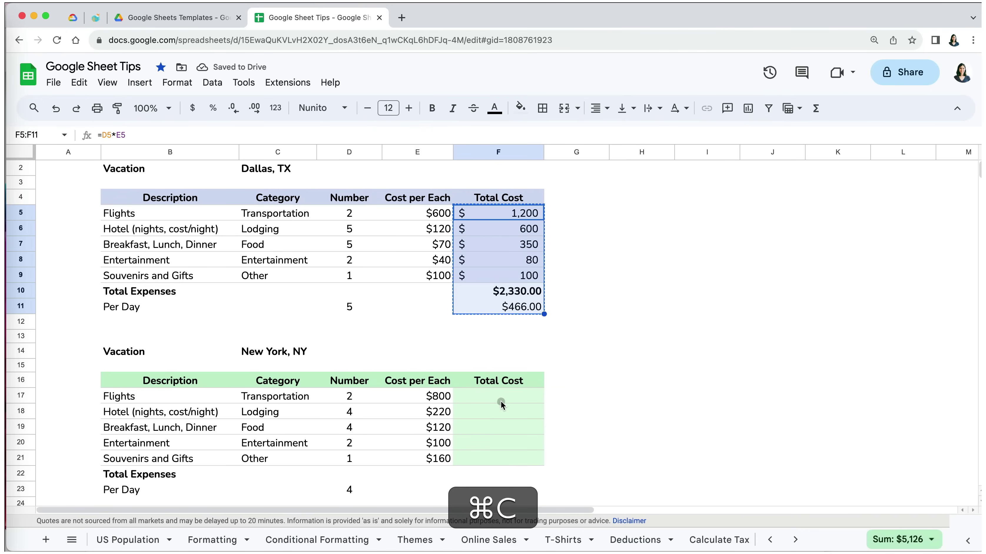
- Paste only the Dallas formulas into the New York table from F17, totalling $3,320 and $830 per day
left_click(501, 403)
key("super+v")
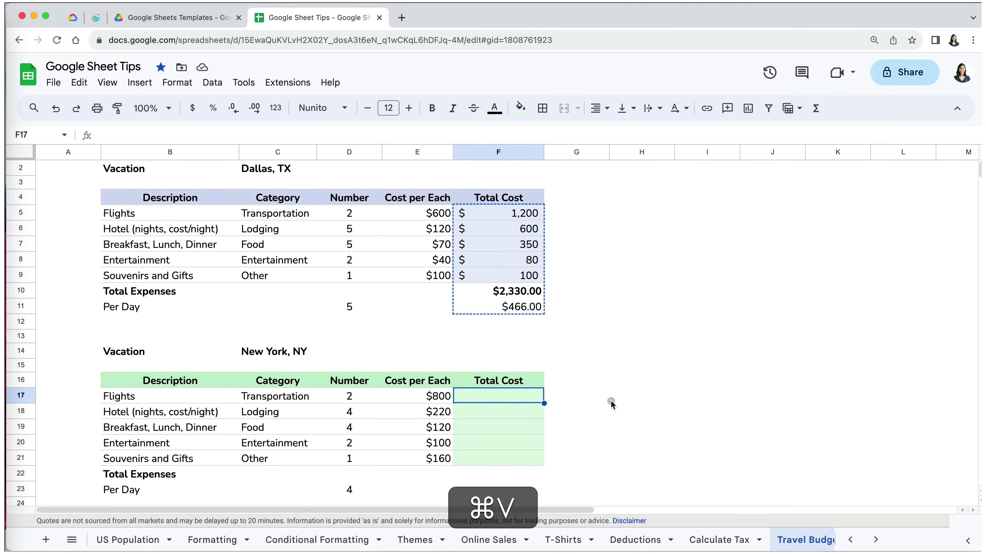
left_click(611, 401)
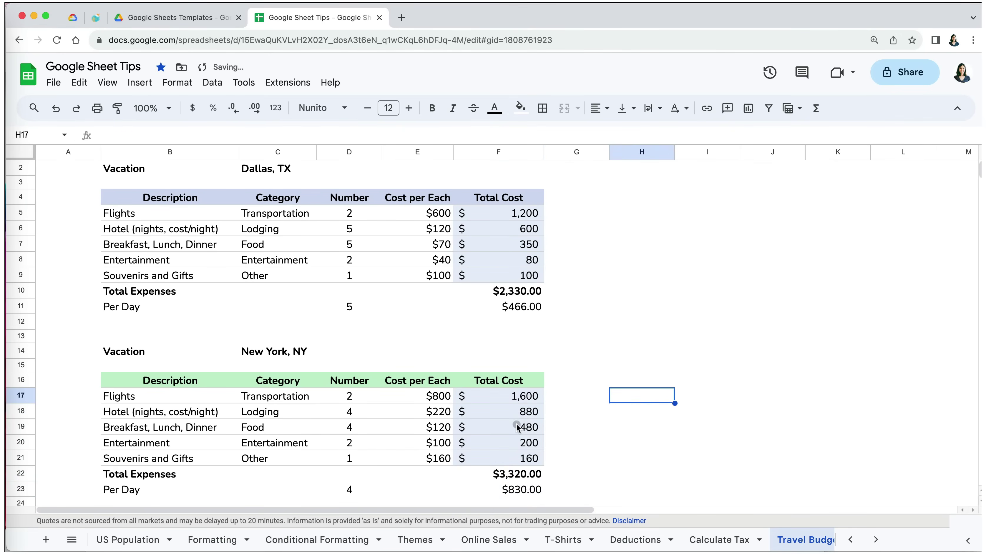
key("super+z")
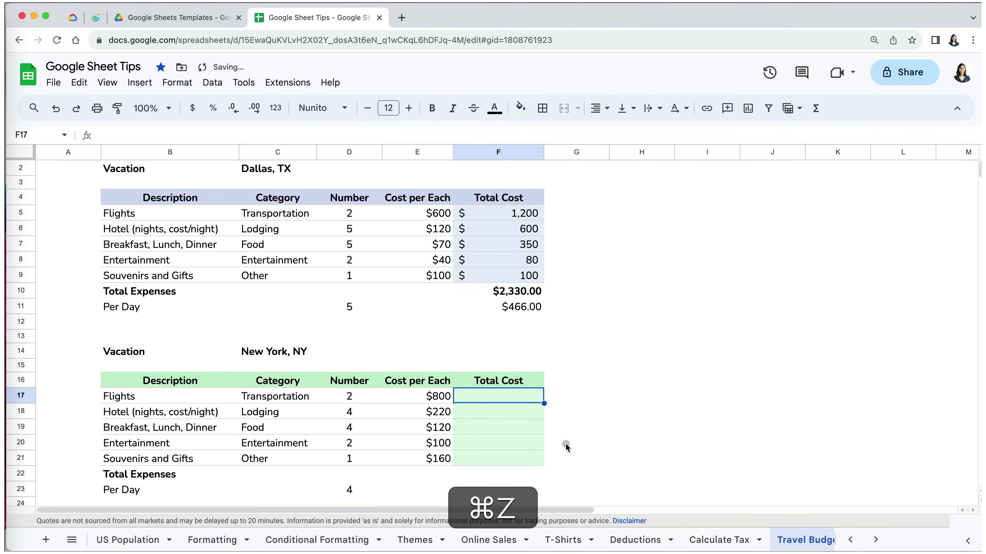
left_click(79, 83)
mouse_move(119, 218)
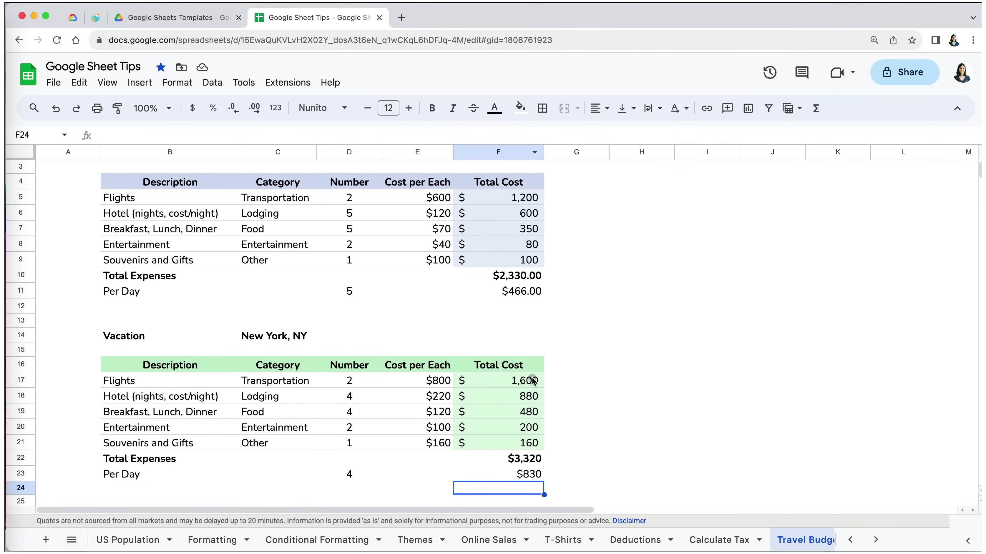
left_click(525, 412)
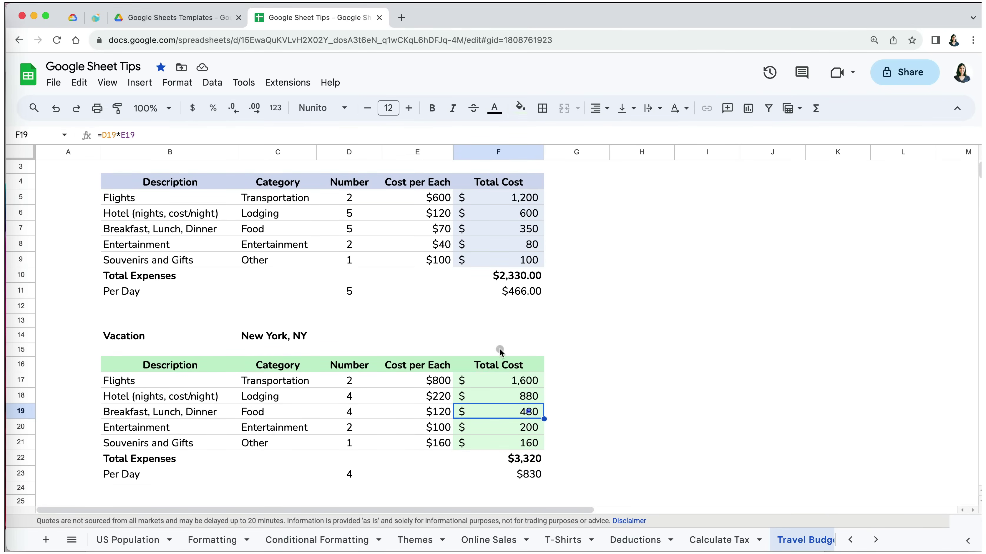
left_click(495, 134)
key("Return")
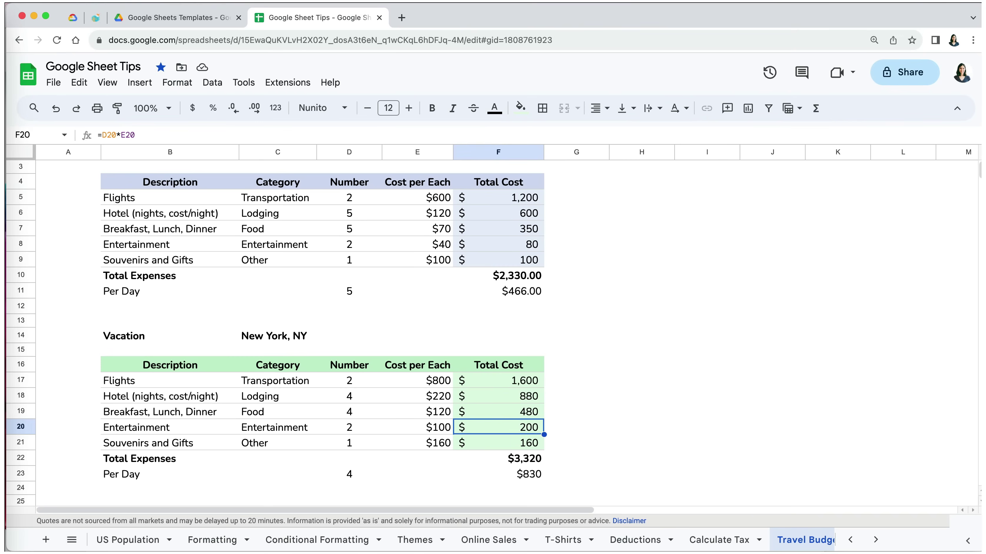
left_click(507, 410)
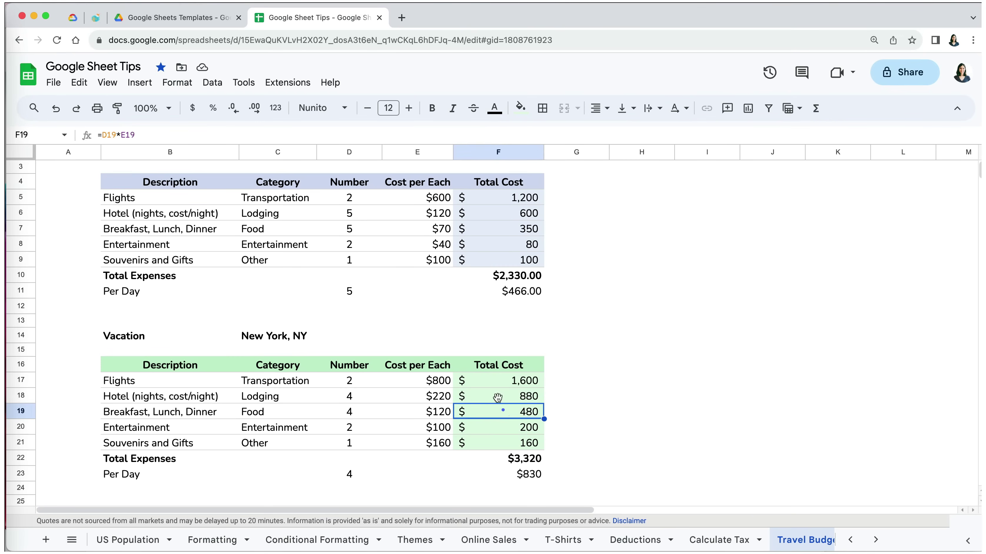